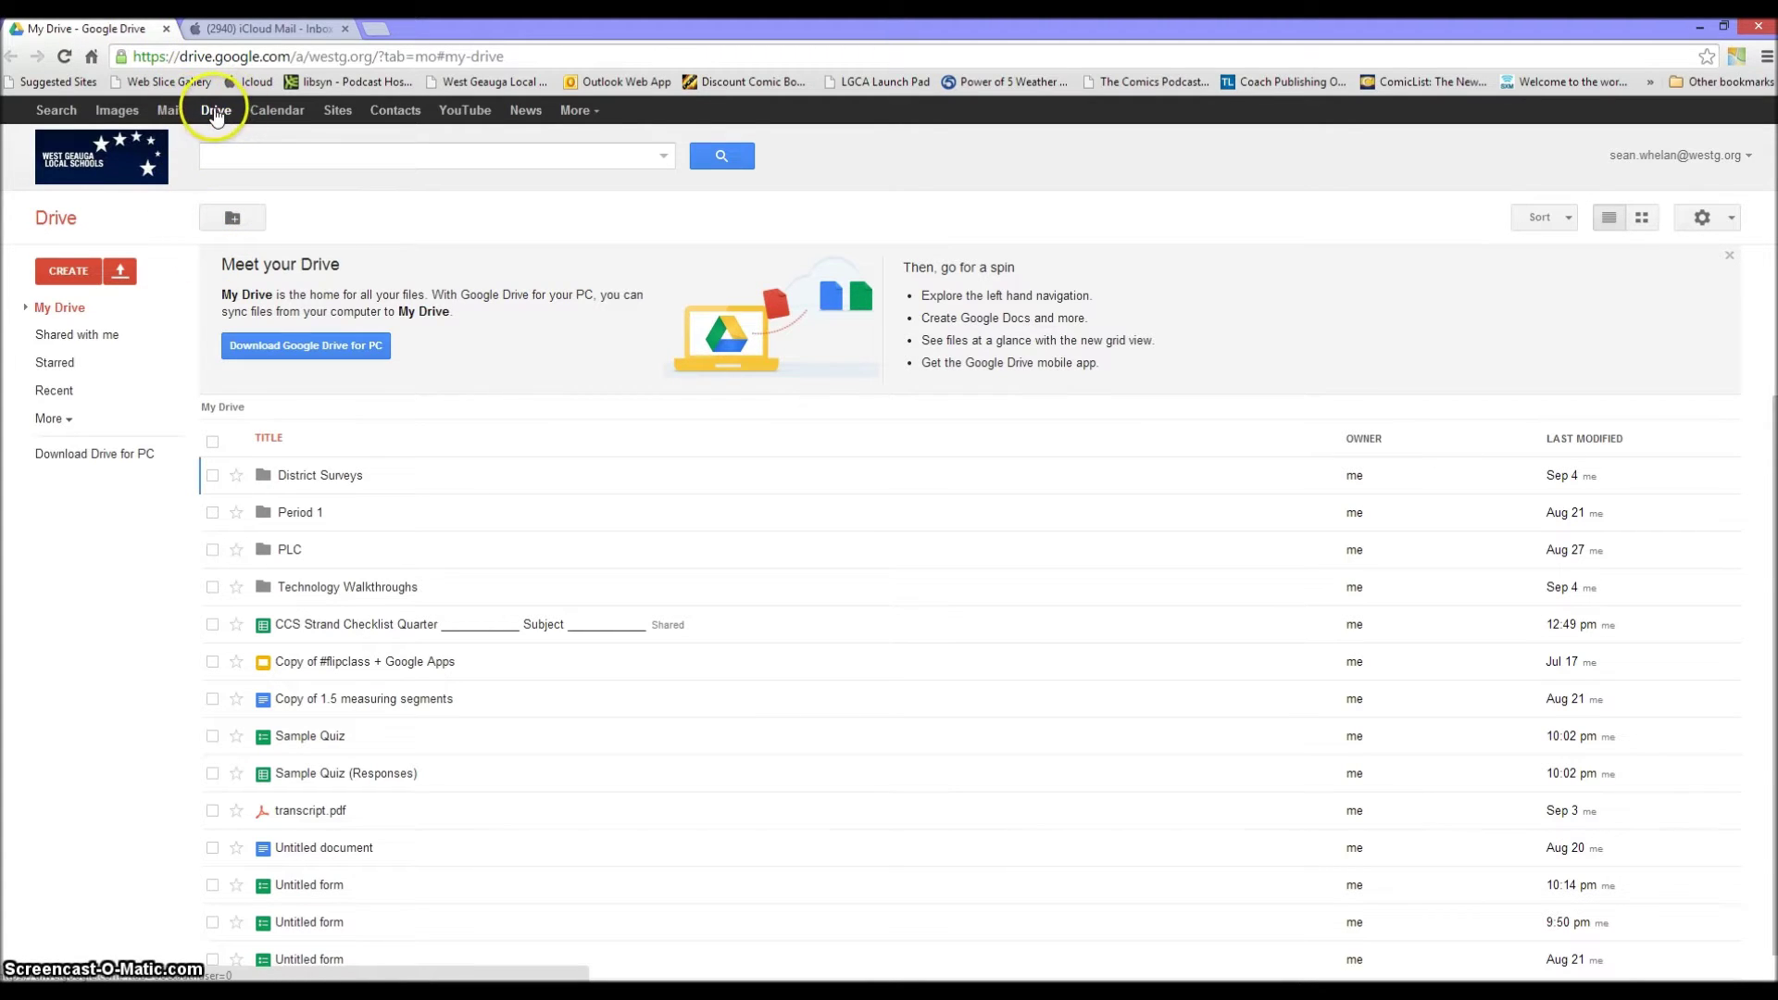
# Create a new Google Form, keeping the default title and theme
pyautogui.click(67, 272)
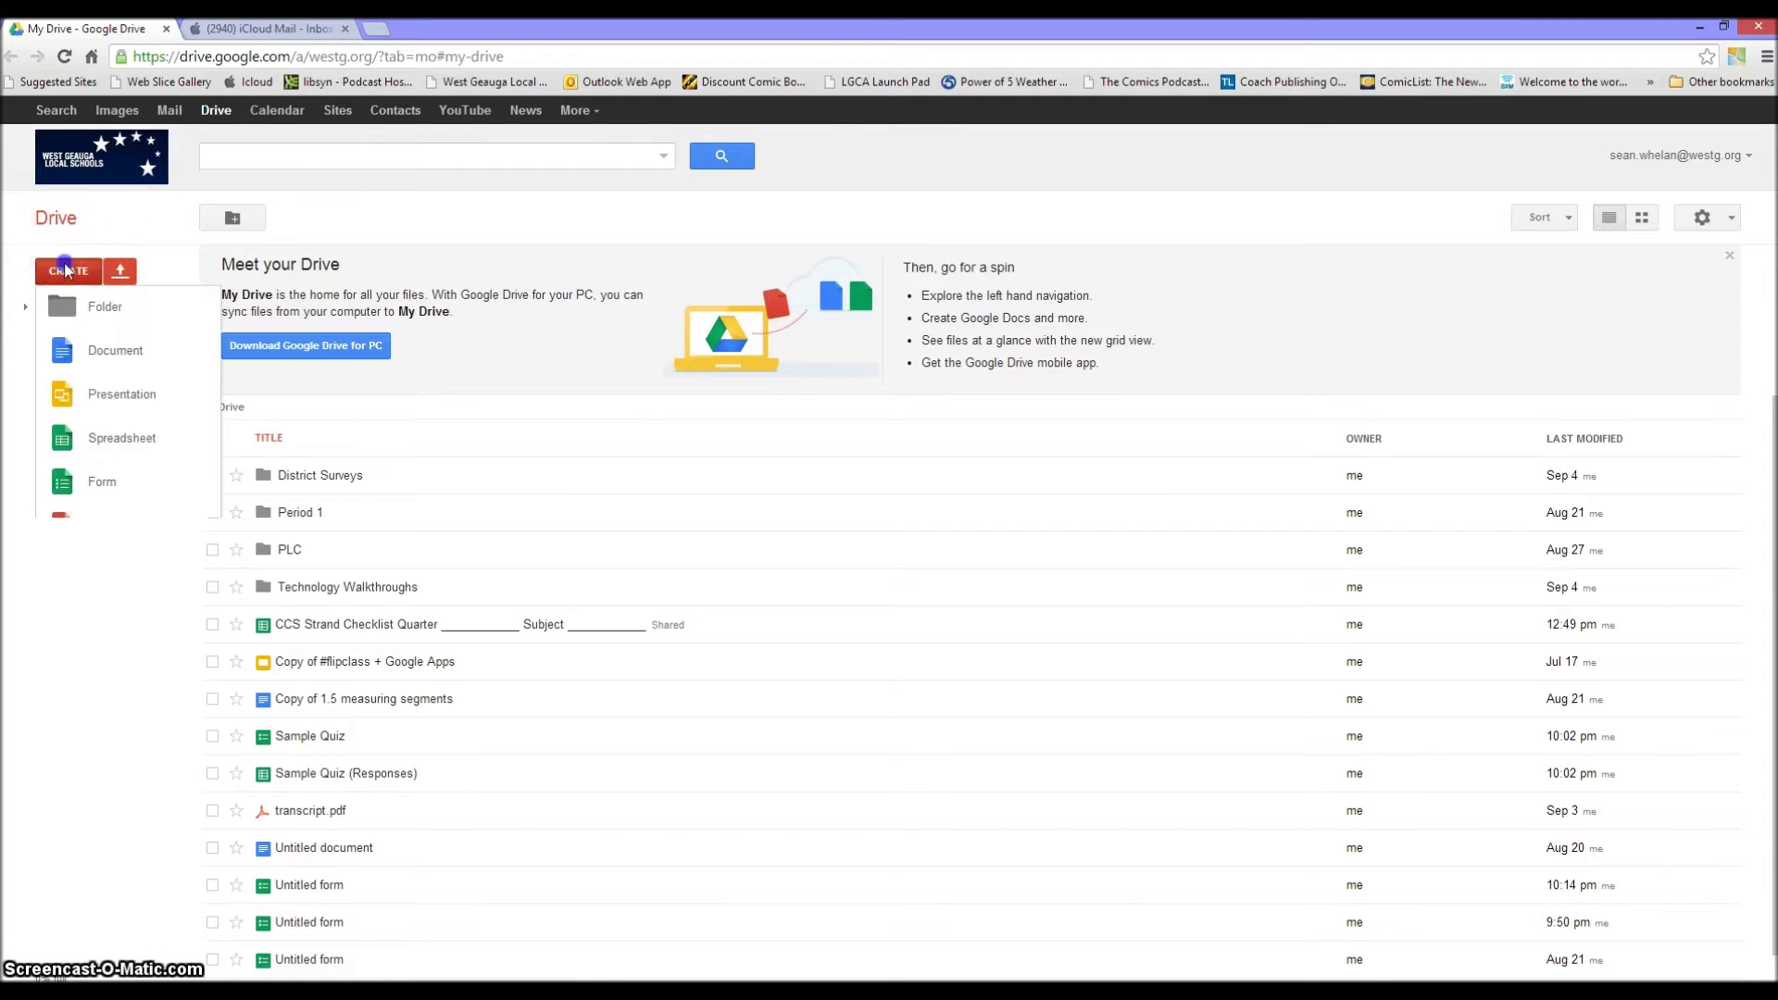
pyautogui.click(102, 480)
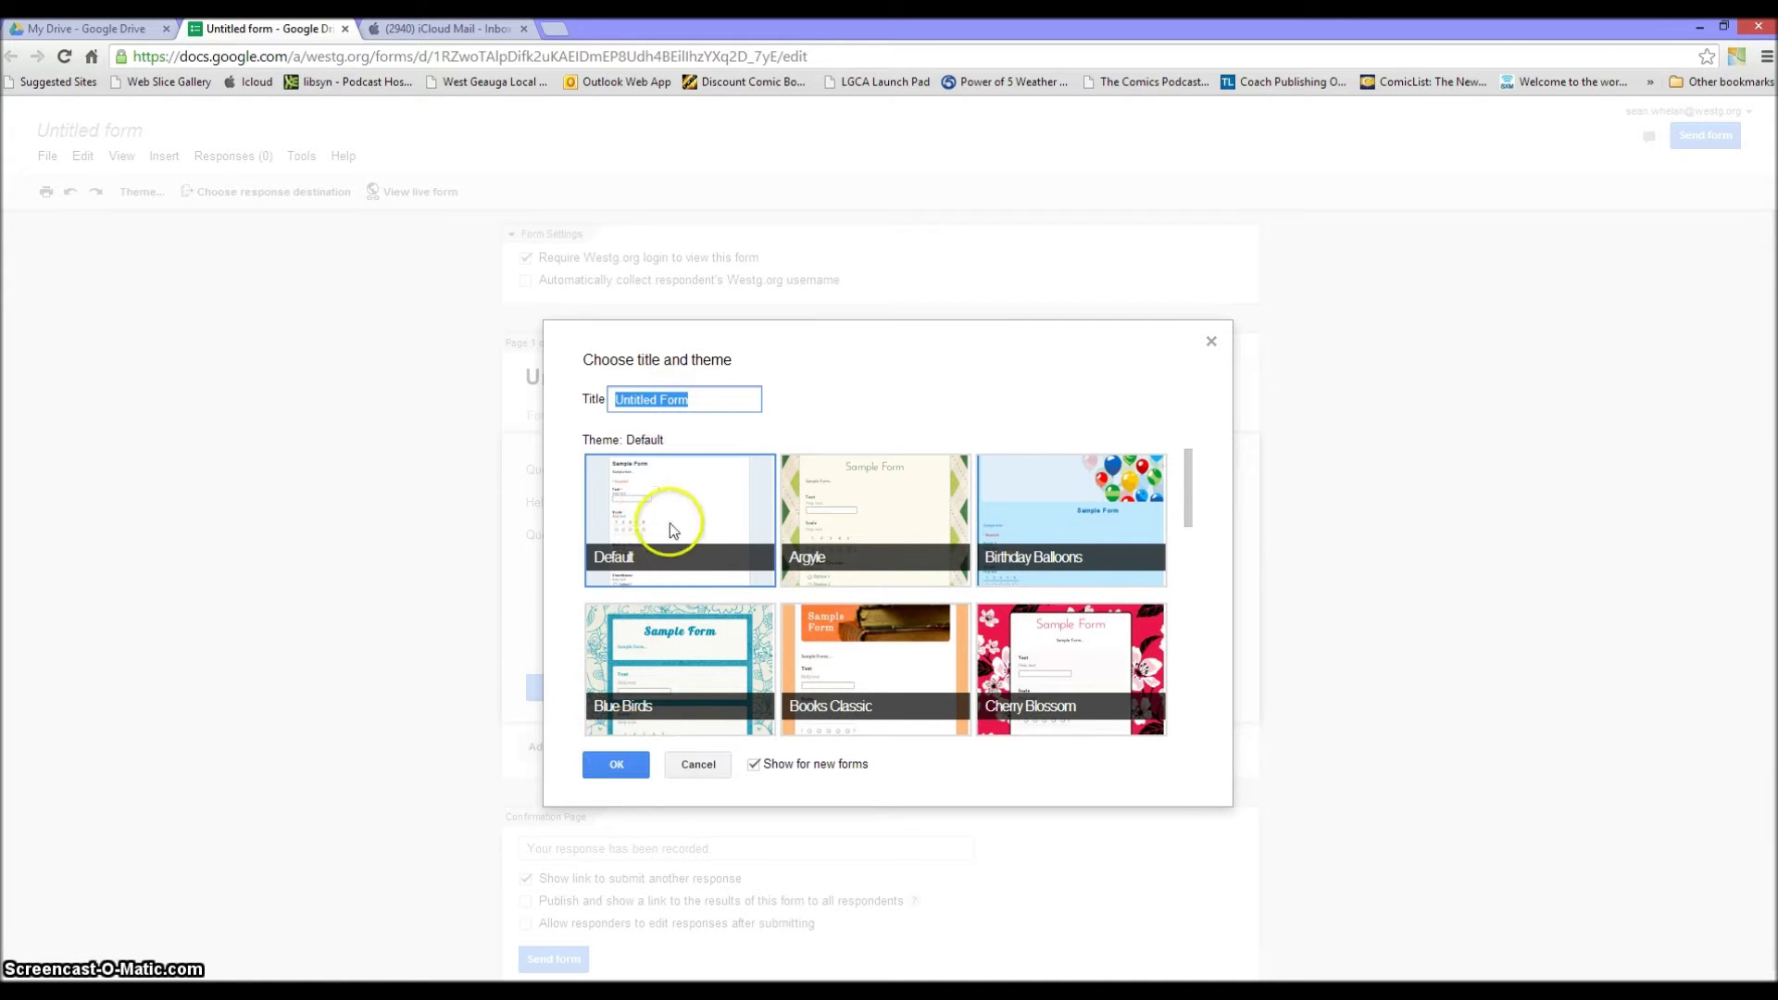
pyautogui.click(618, 766)
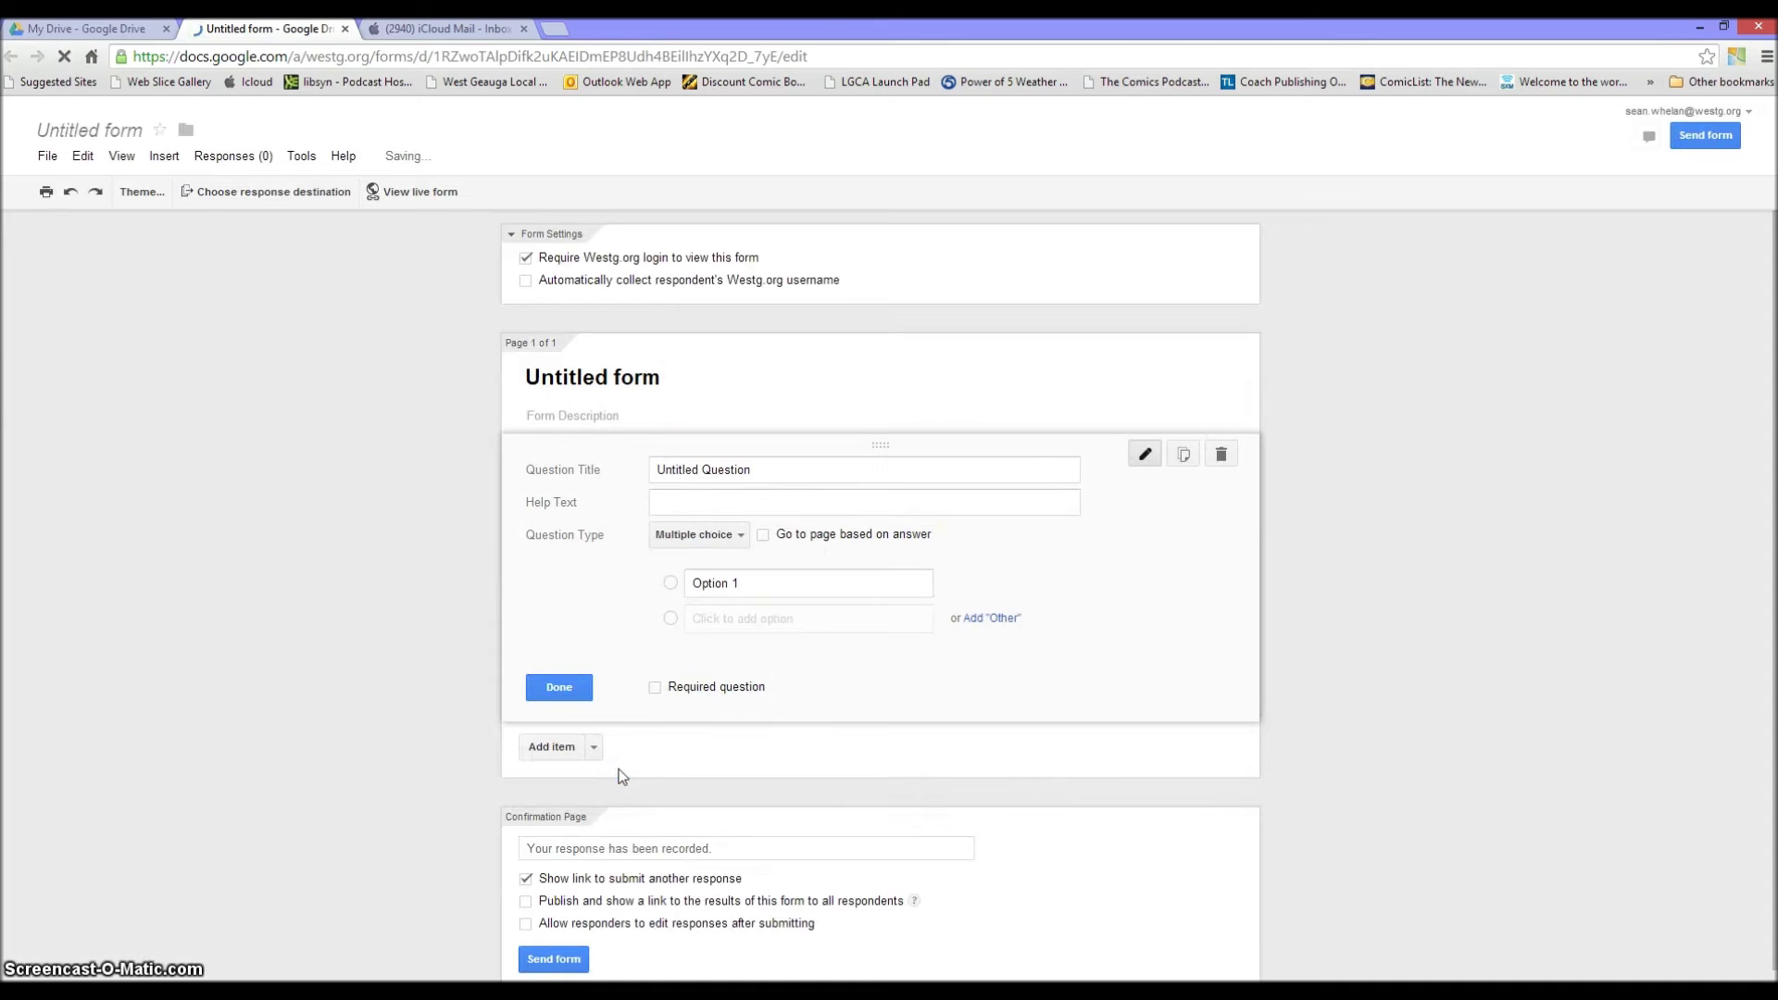
# Title the form 'Quiz 1' with the description 'A quiz about Google Forms'
pyautogui.click(672, 377)
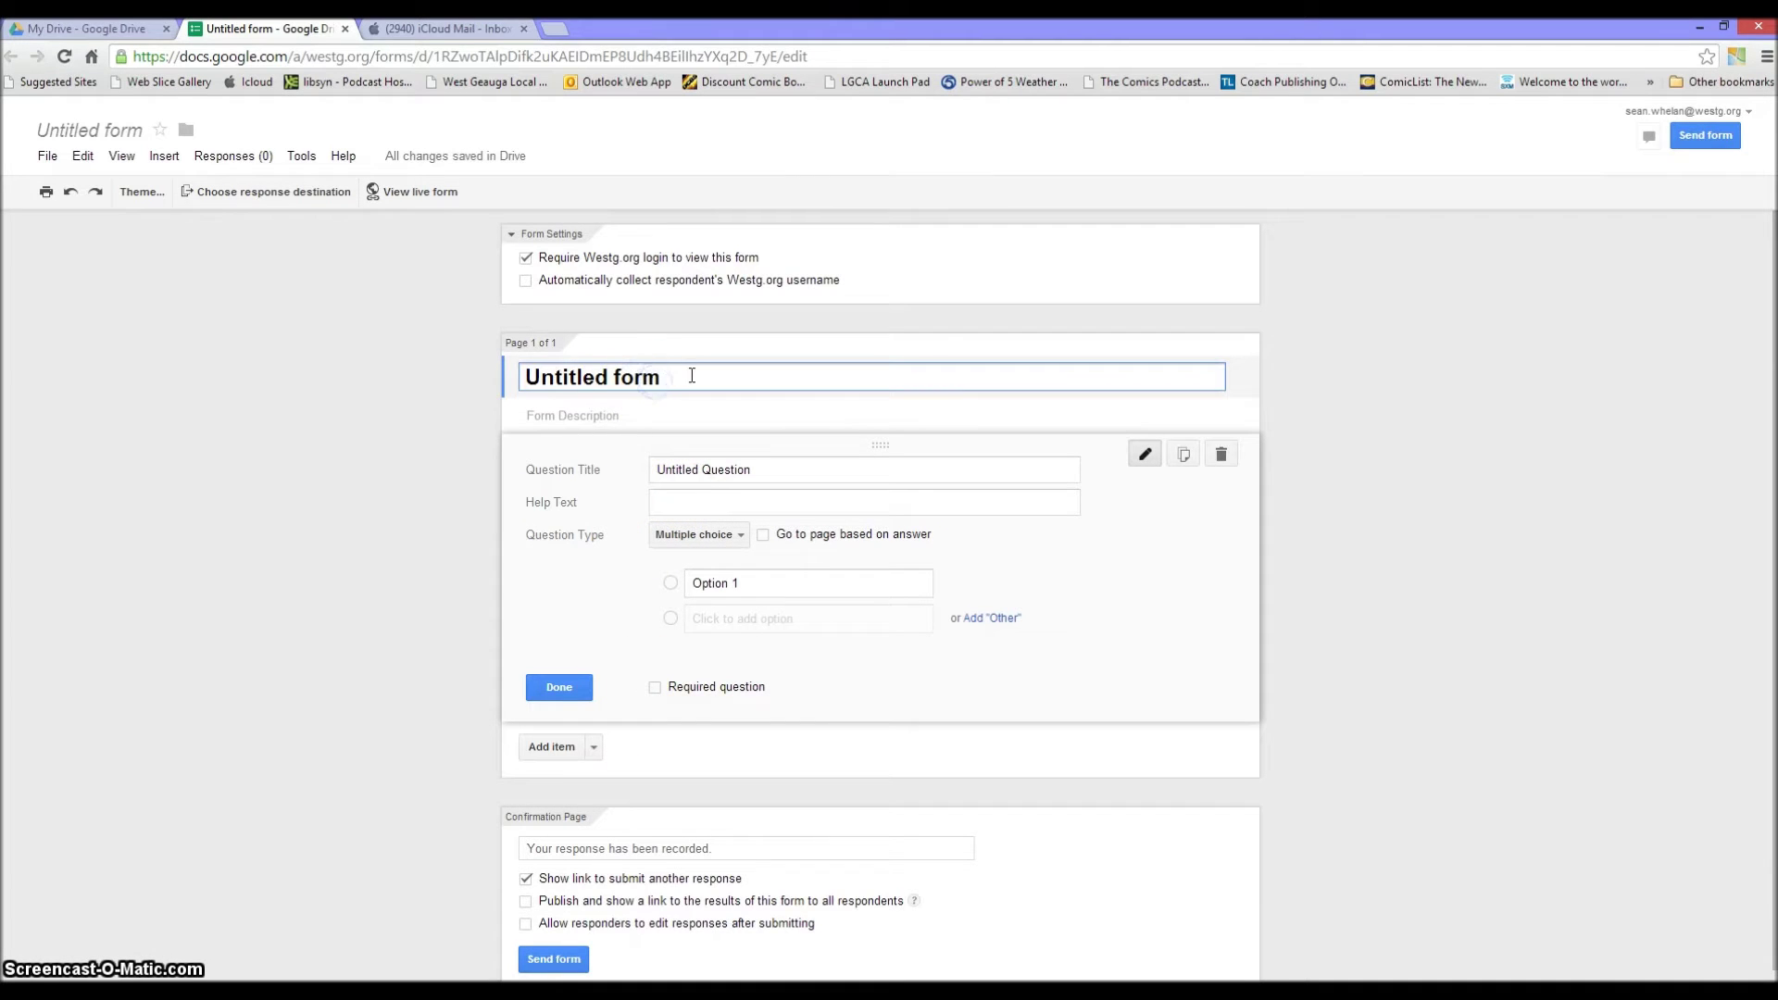
pyautogui.moveTo(695, 377); pyautogui.dragTo(453, 385)
pyautogui.write('Quiz 1')
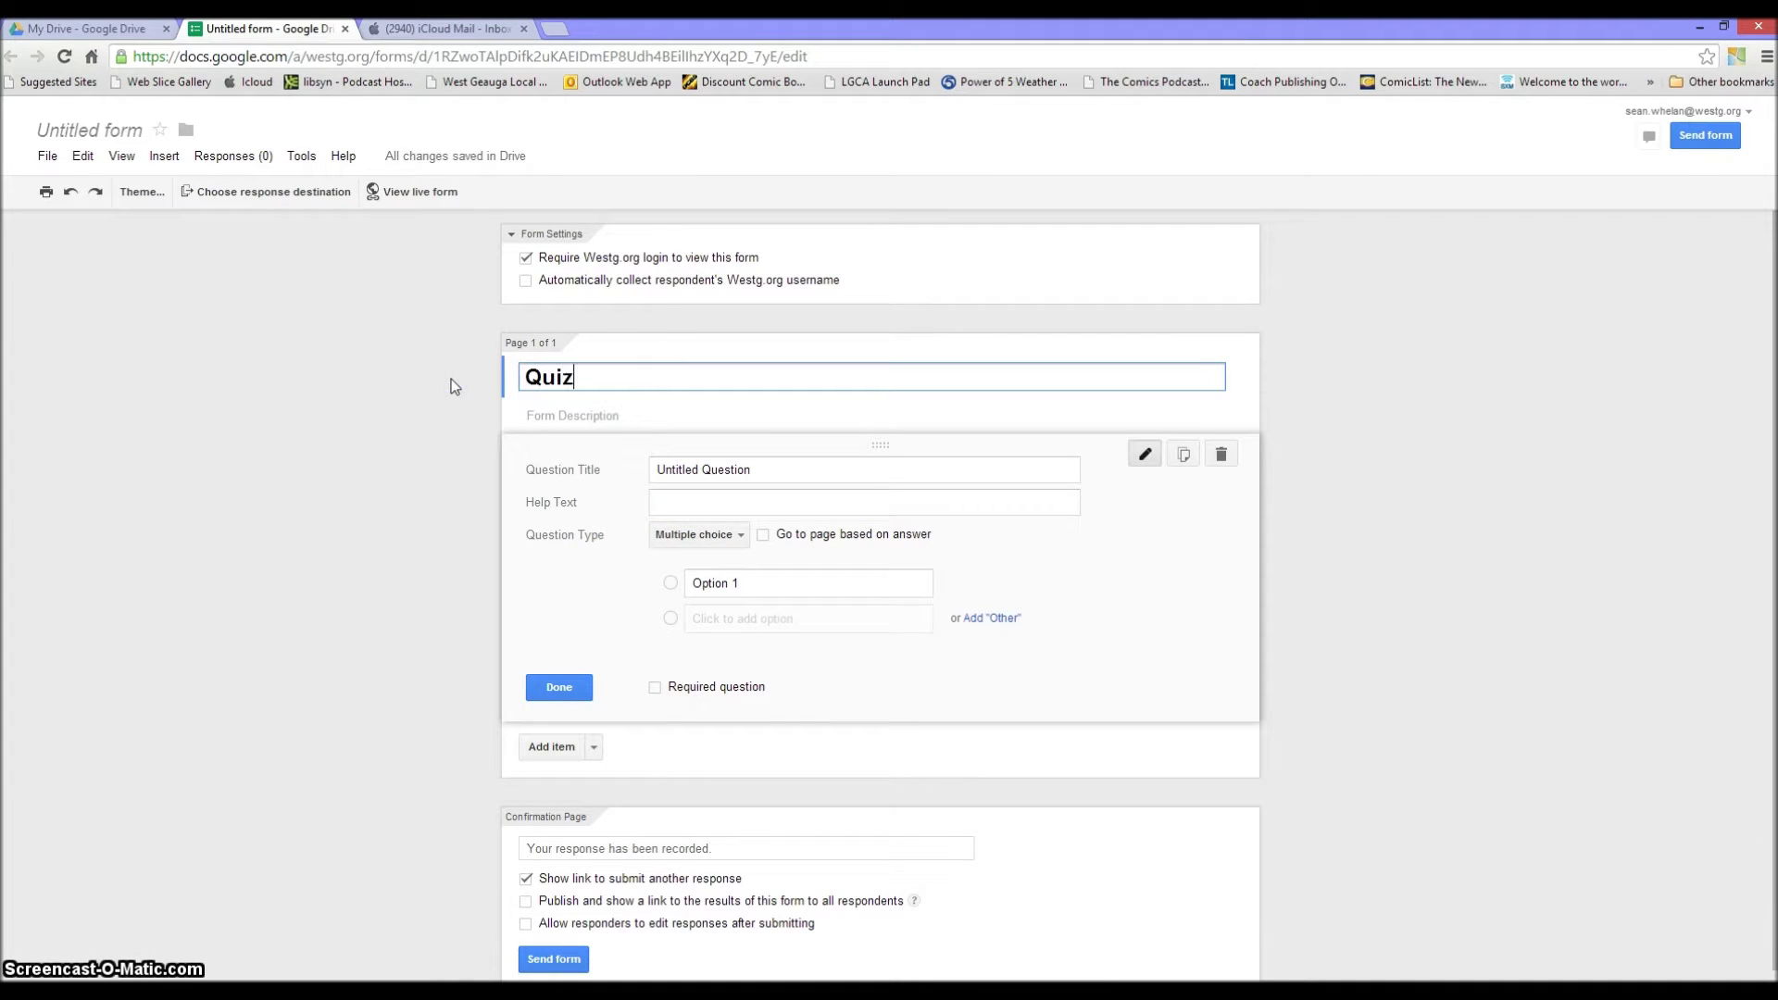
pyautogui.click(637, 416)
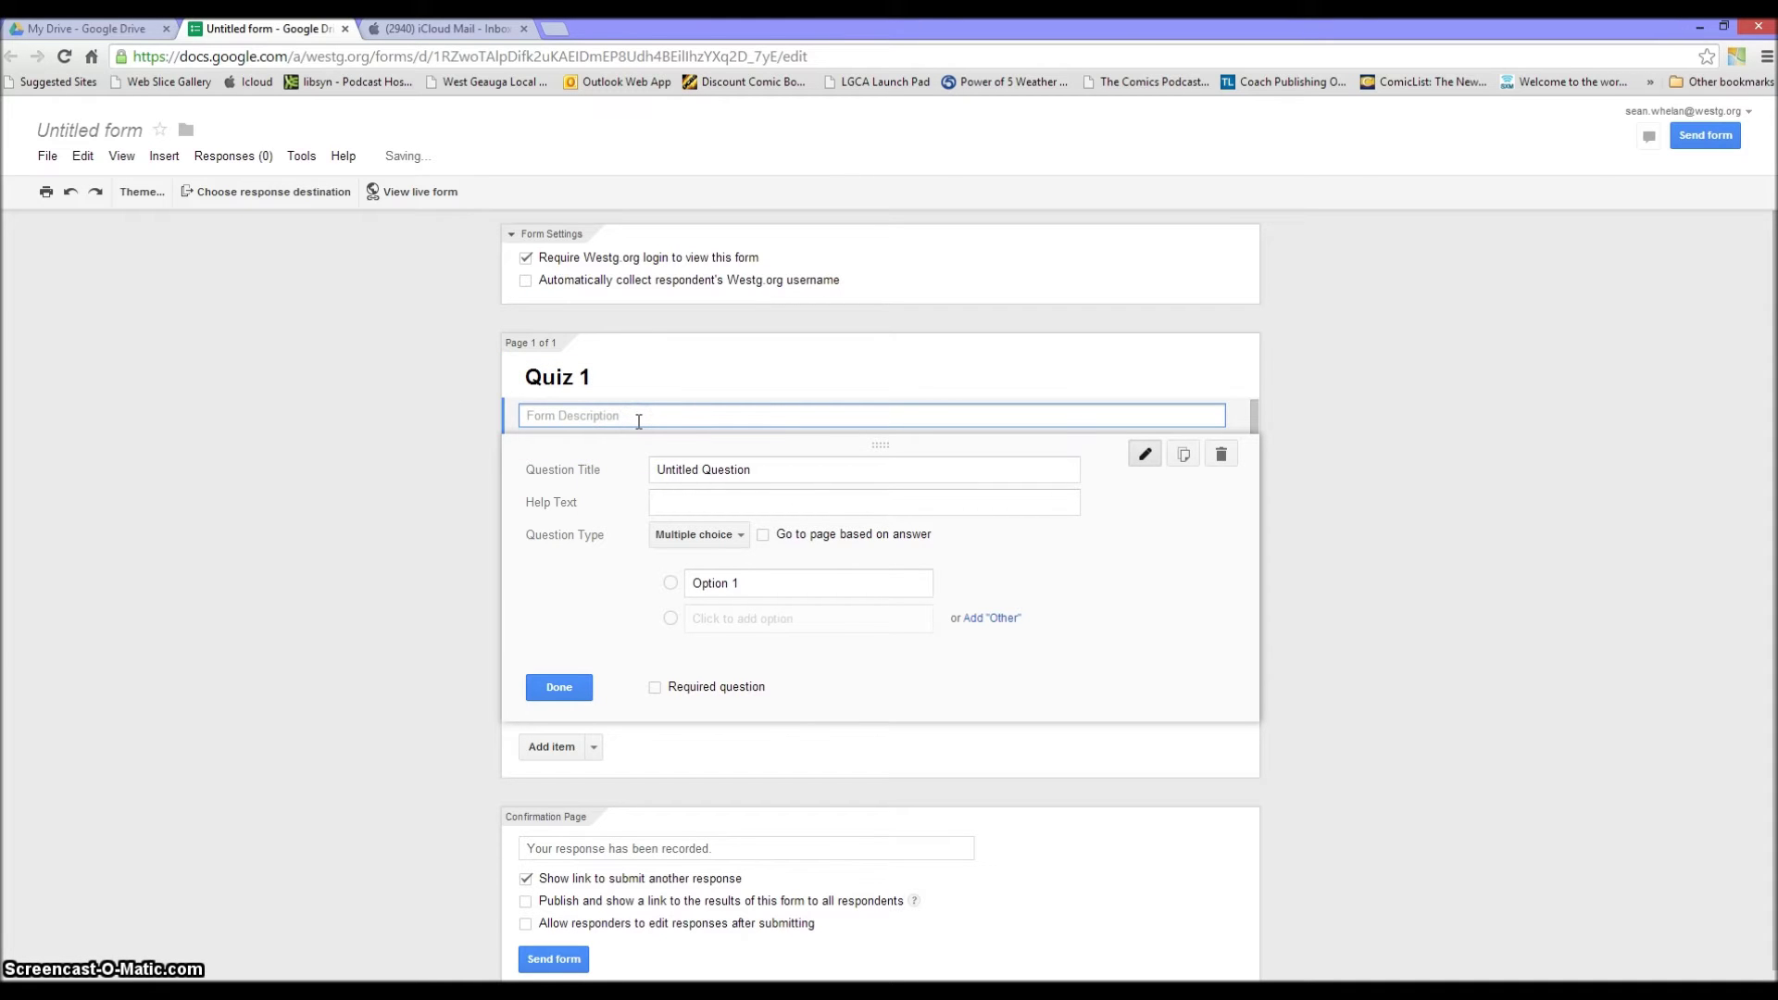
pyautogui.write('A quiz about Google')
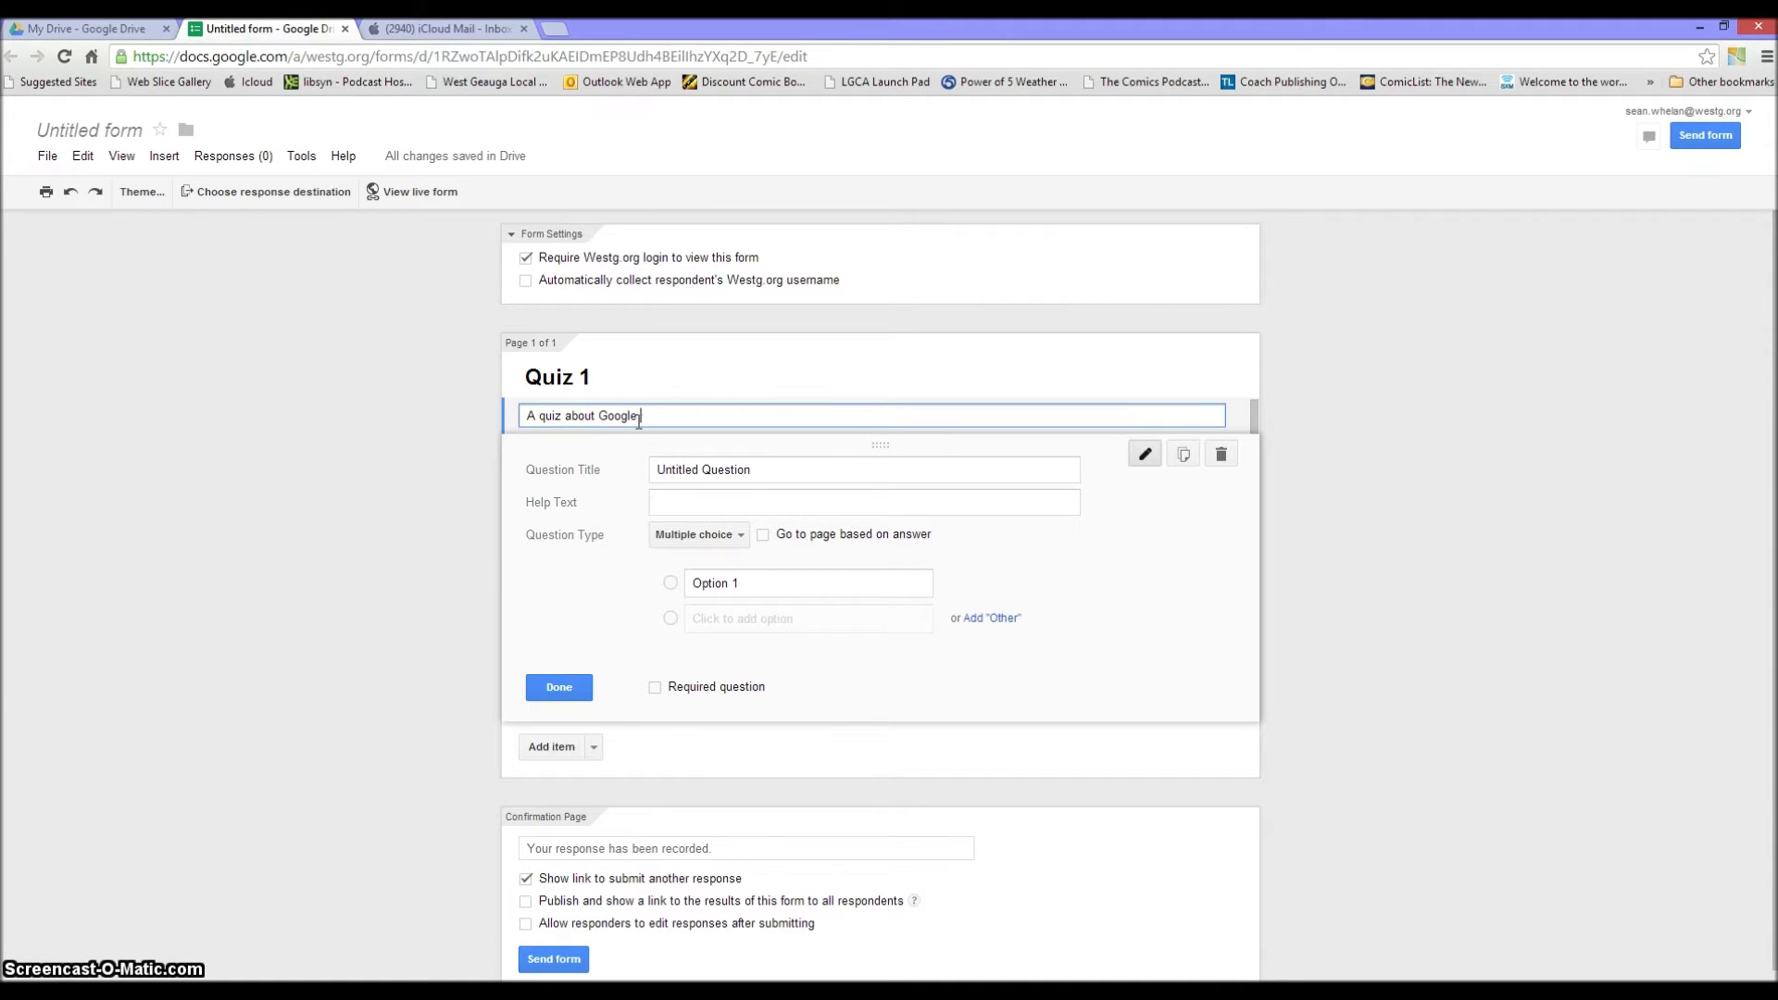
pyautogui.write(' Forms.')
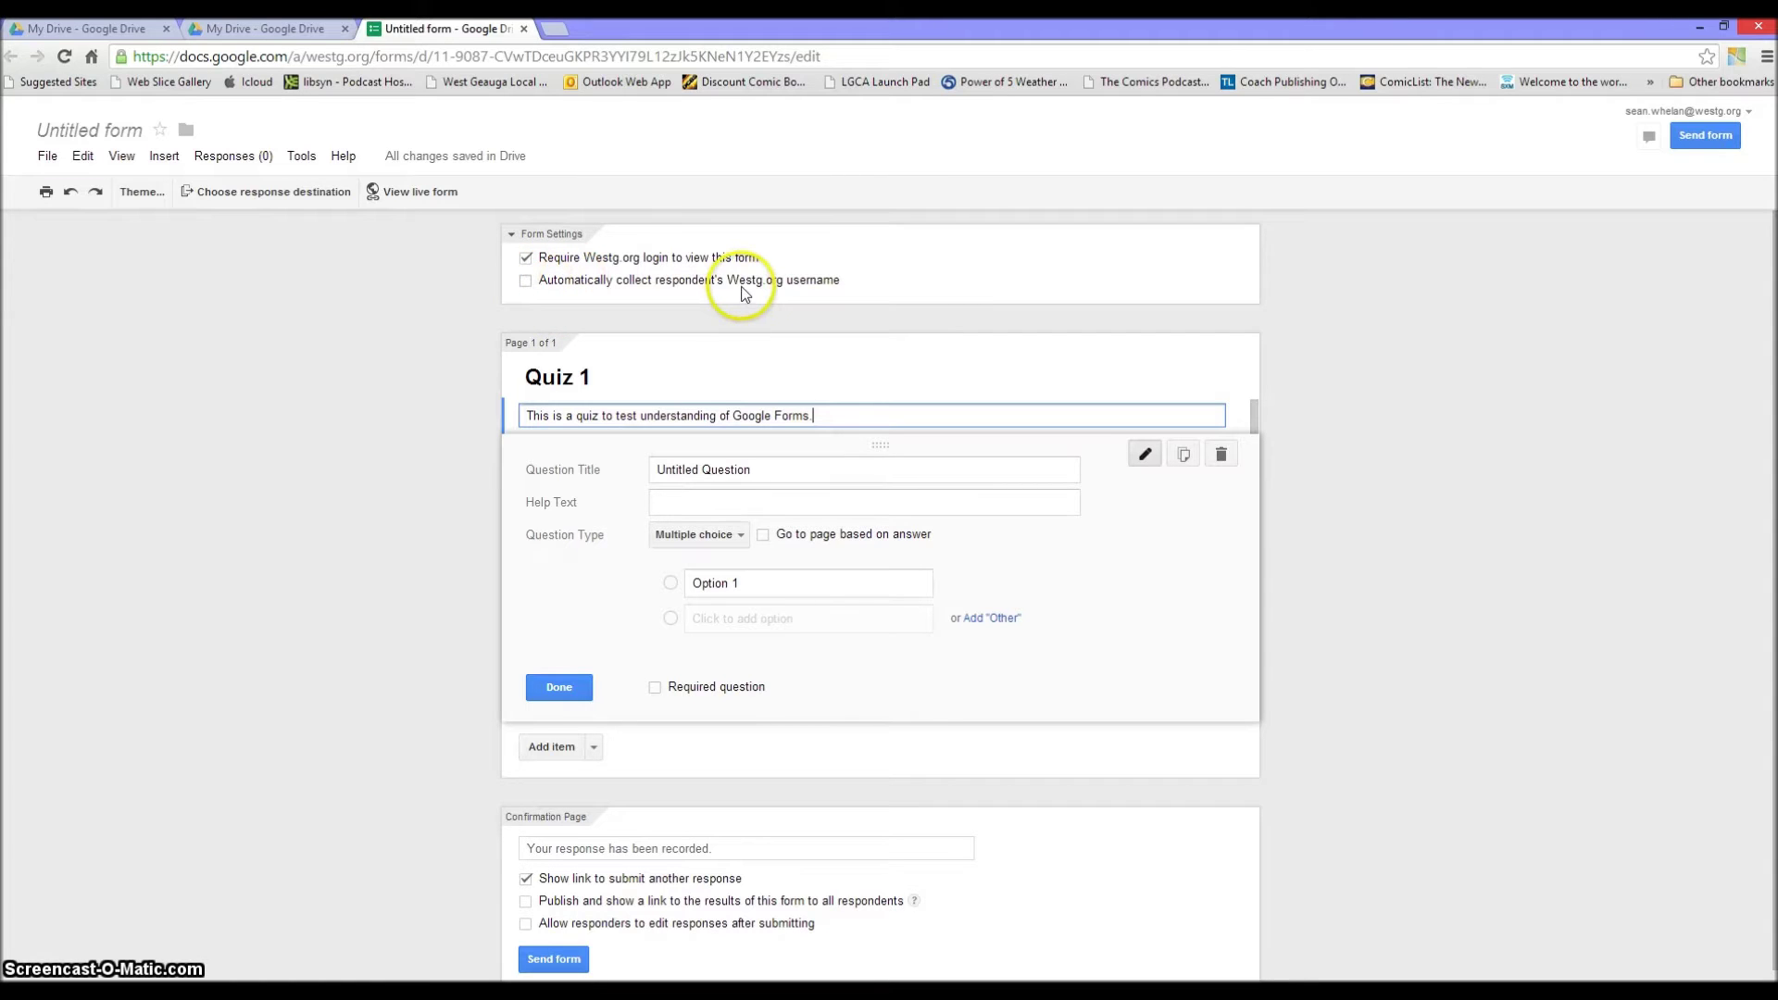
# In Form Settings, turn off the Westg.org login requirement for viewing the form
pyautogui.click(812, 277)
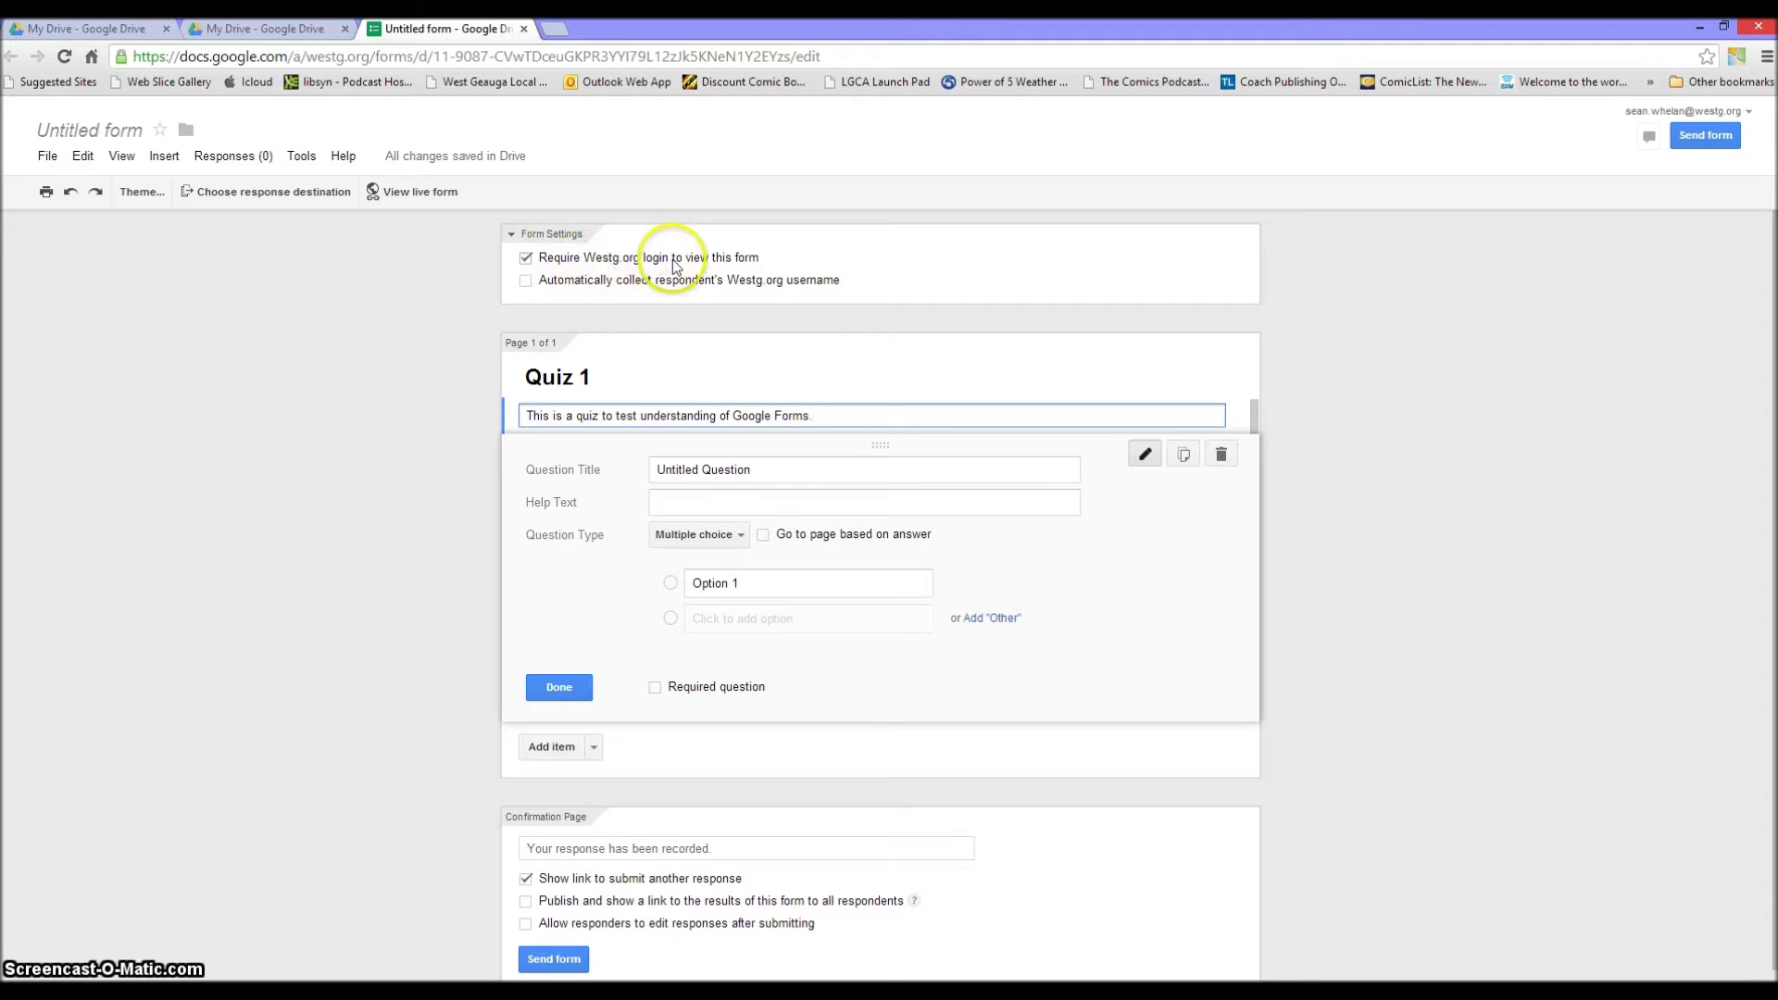
pyautogui.click(525, 259)
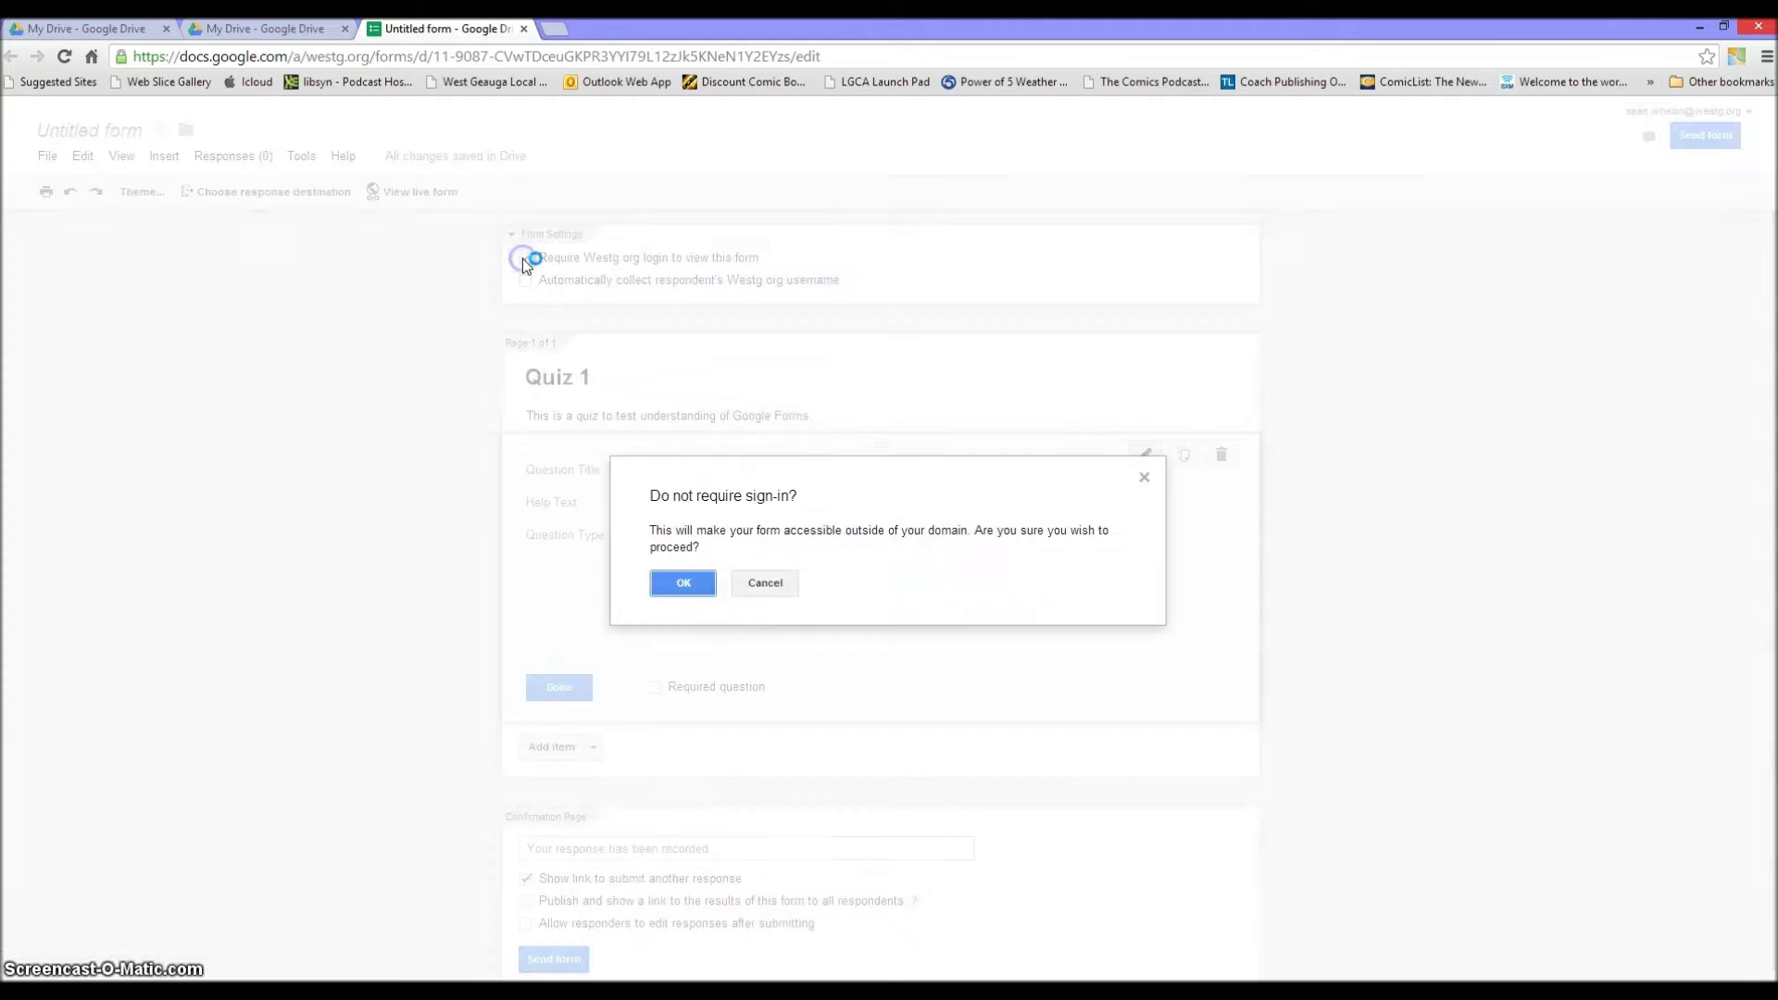
pyautogui.click(675, 589)
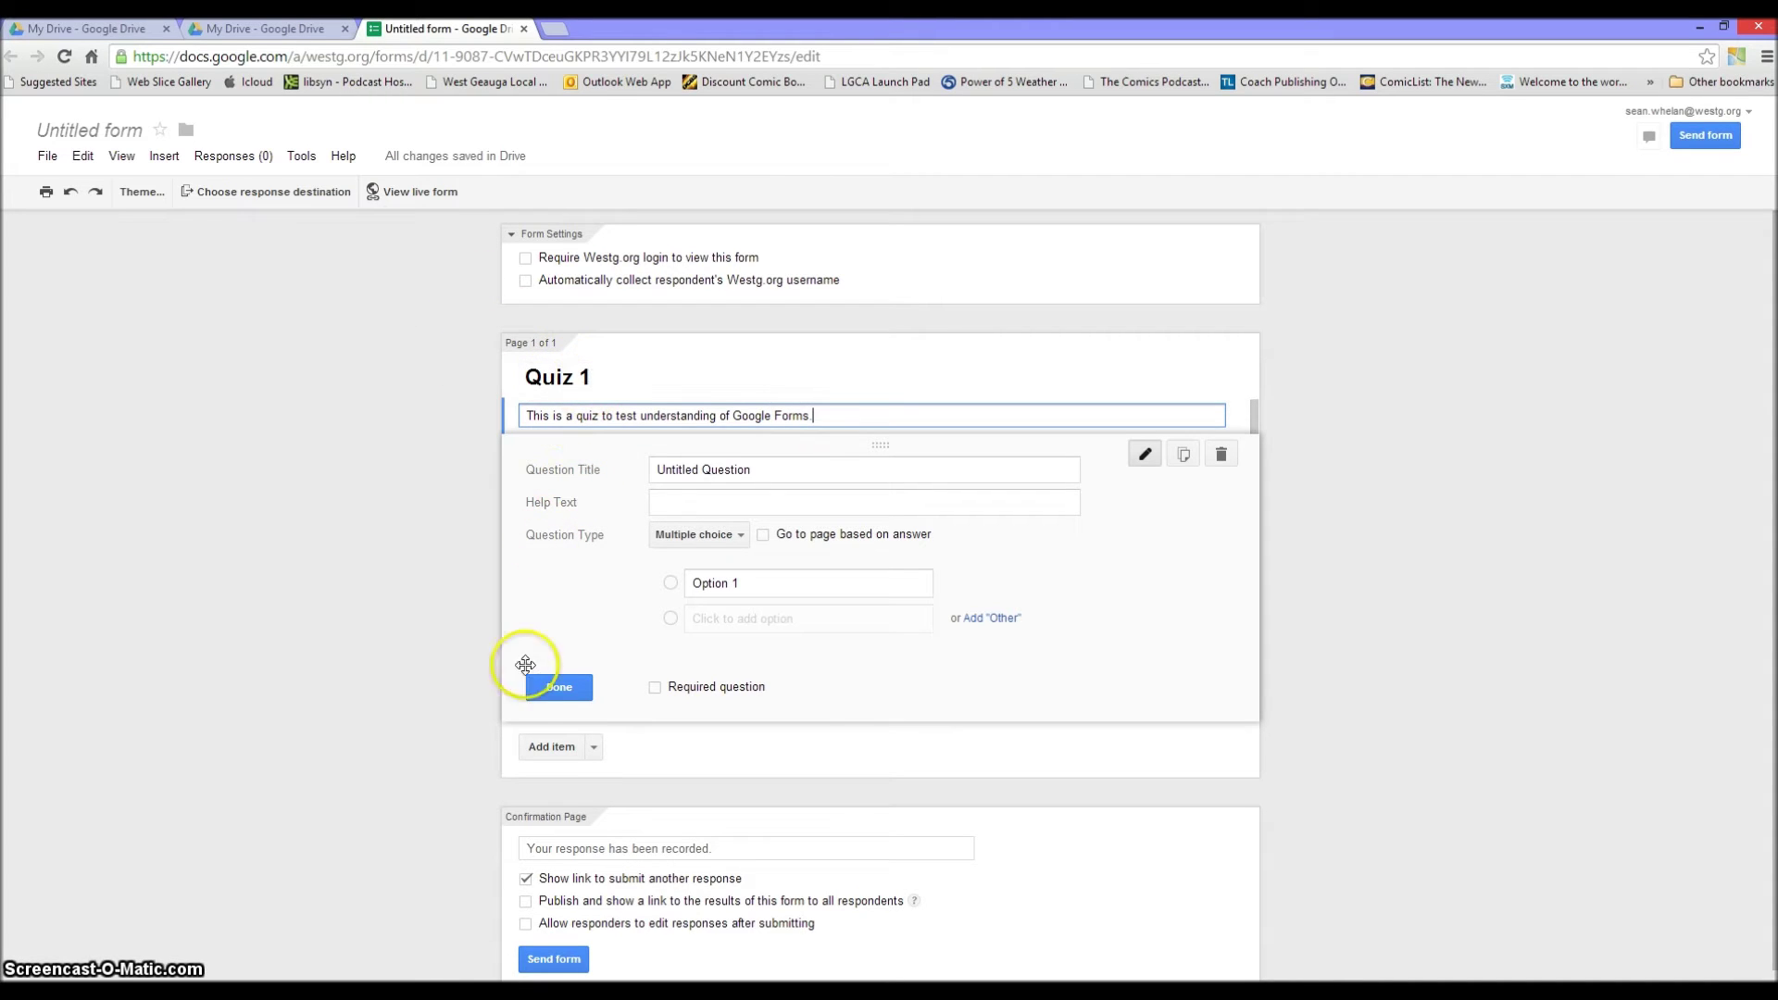
# Add two text questions titled 'First name' and 'Last name'
pyautogui.click(551, 746)
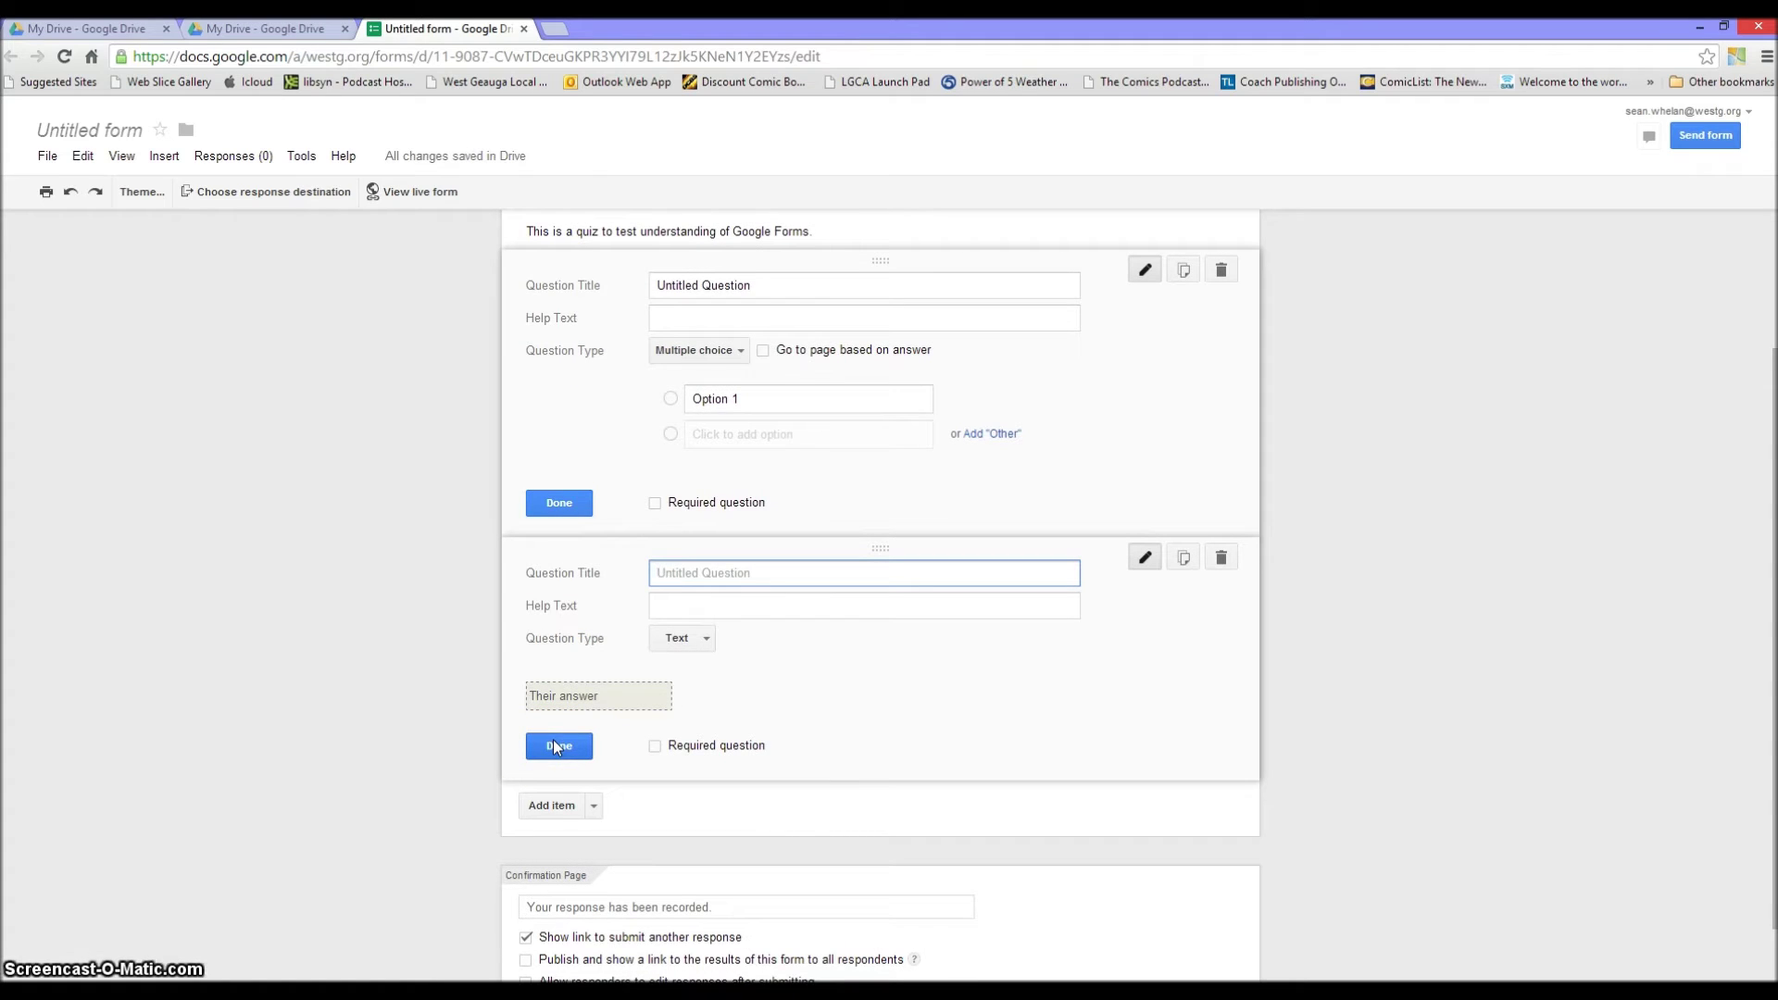
pyautogui.write('First')
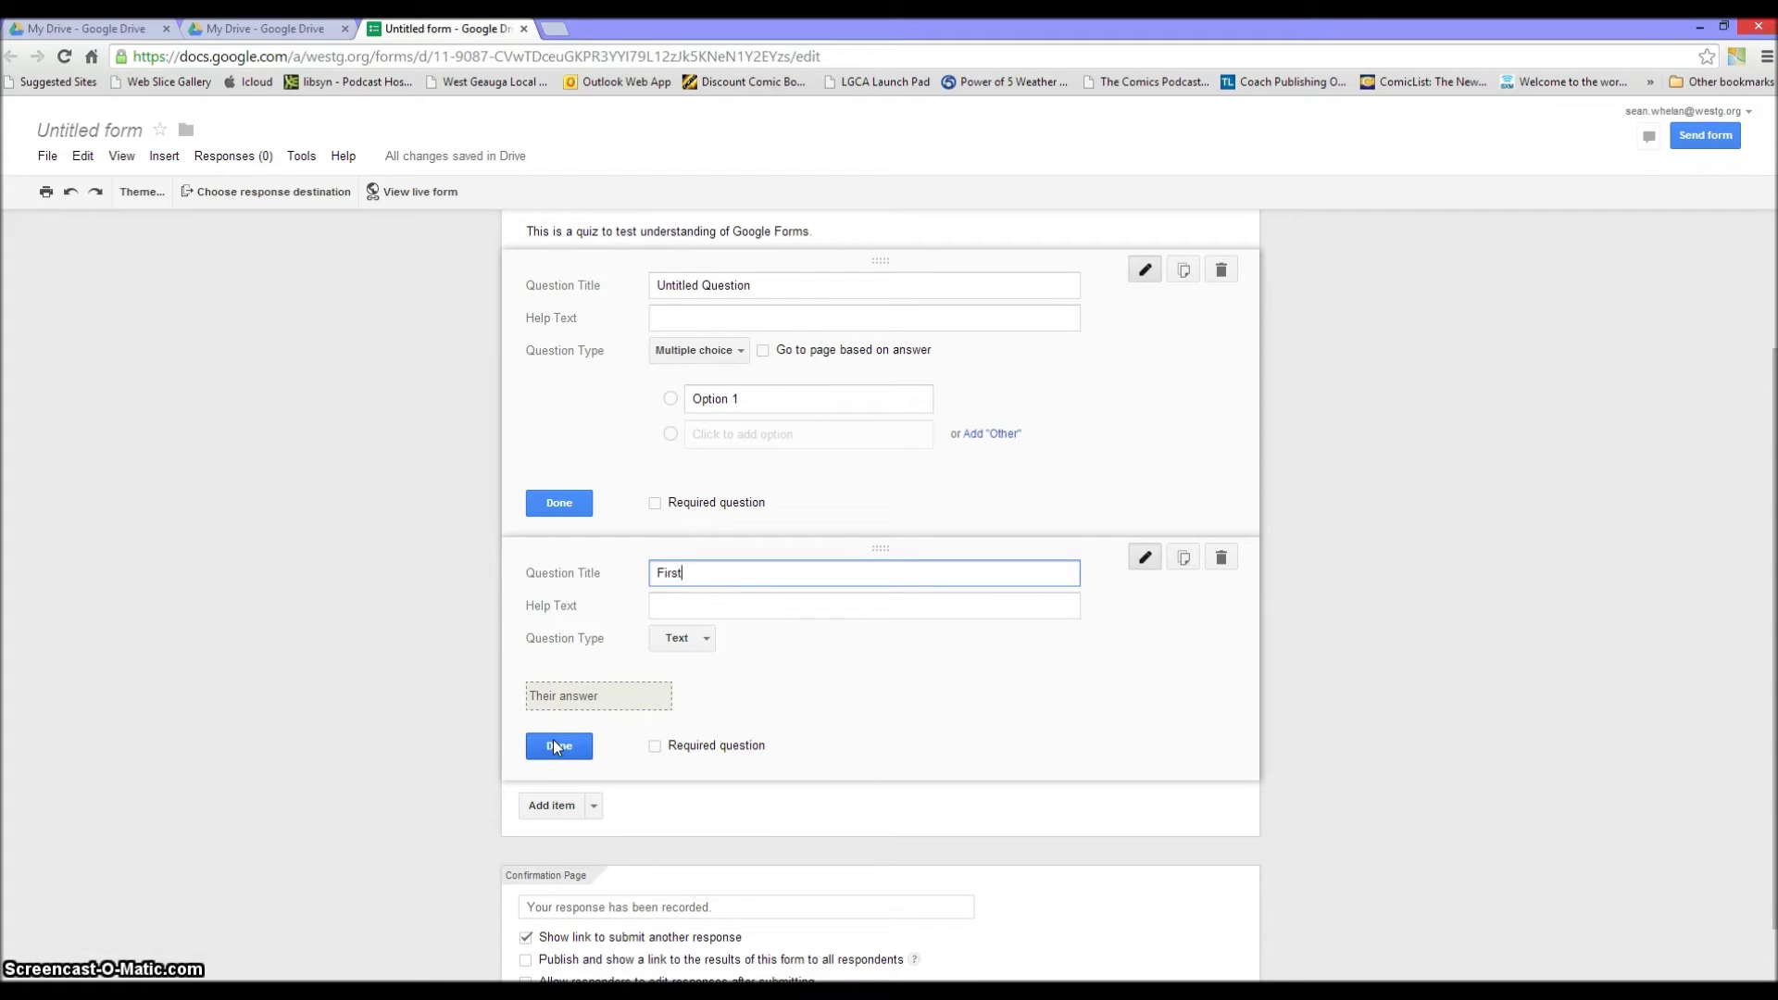
pyautogui.write(' name')
pyautogui.click(555, 746)
pyautogui.click(567, 741)
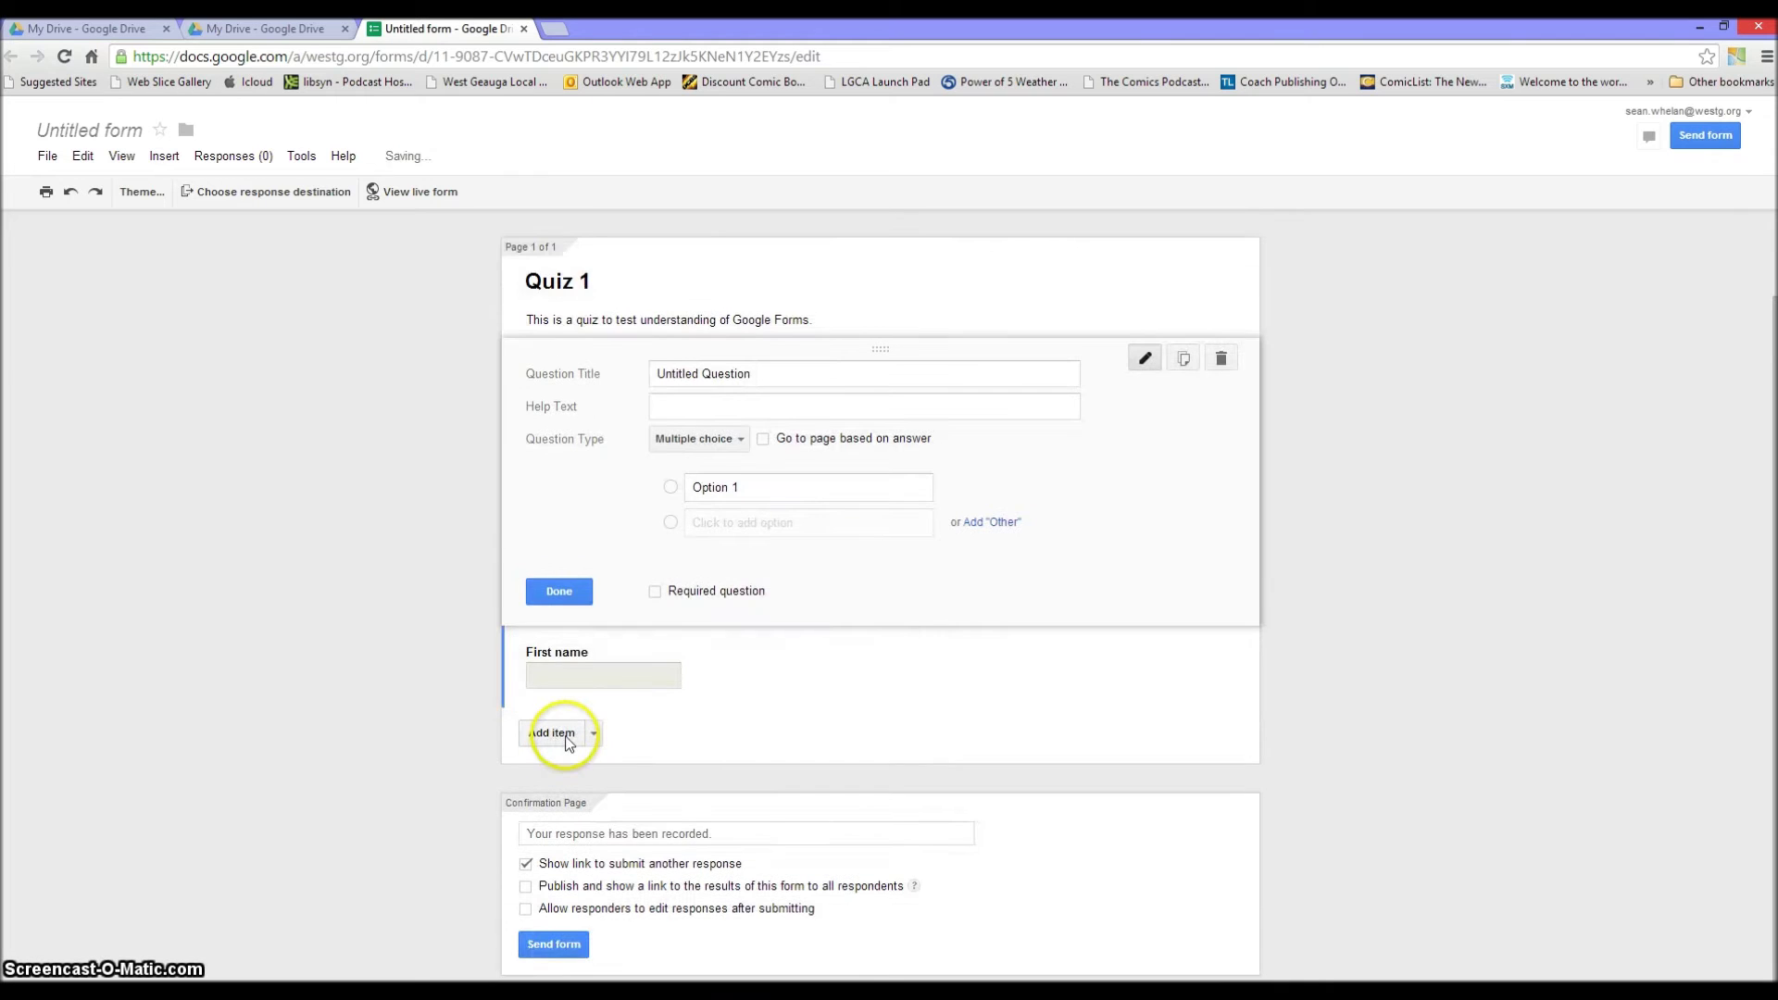
pyautogui.write('Last name')
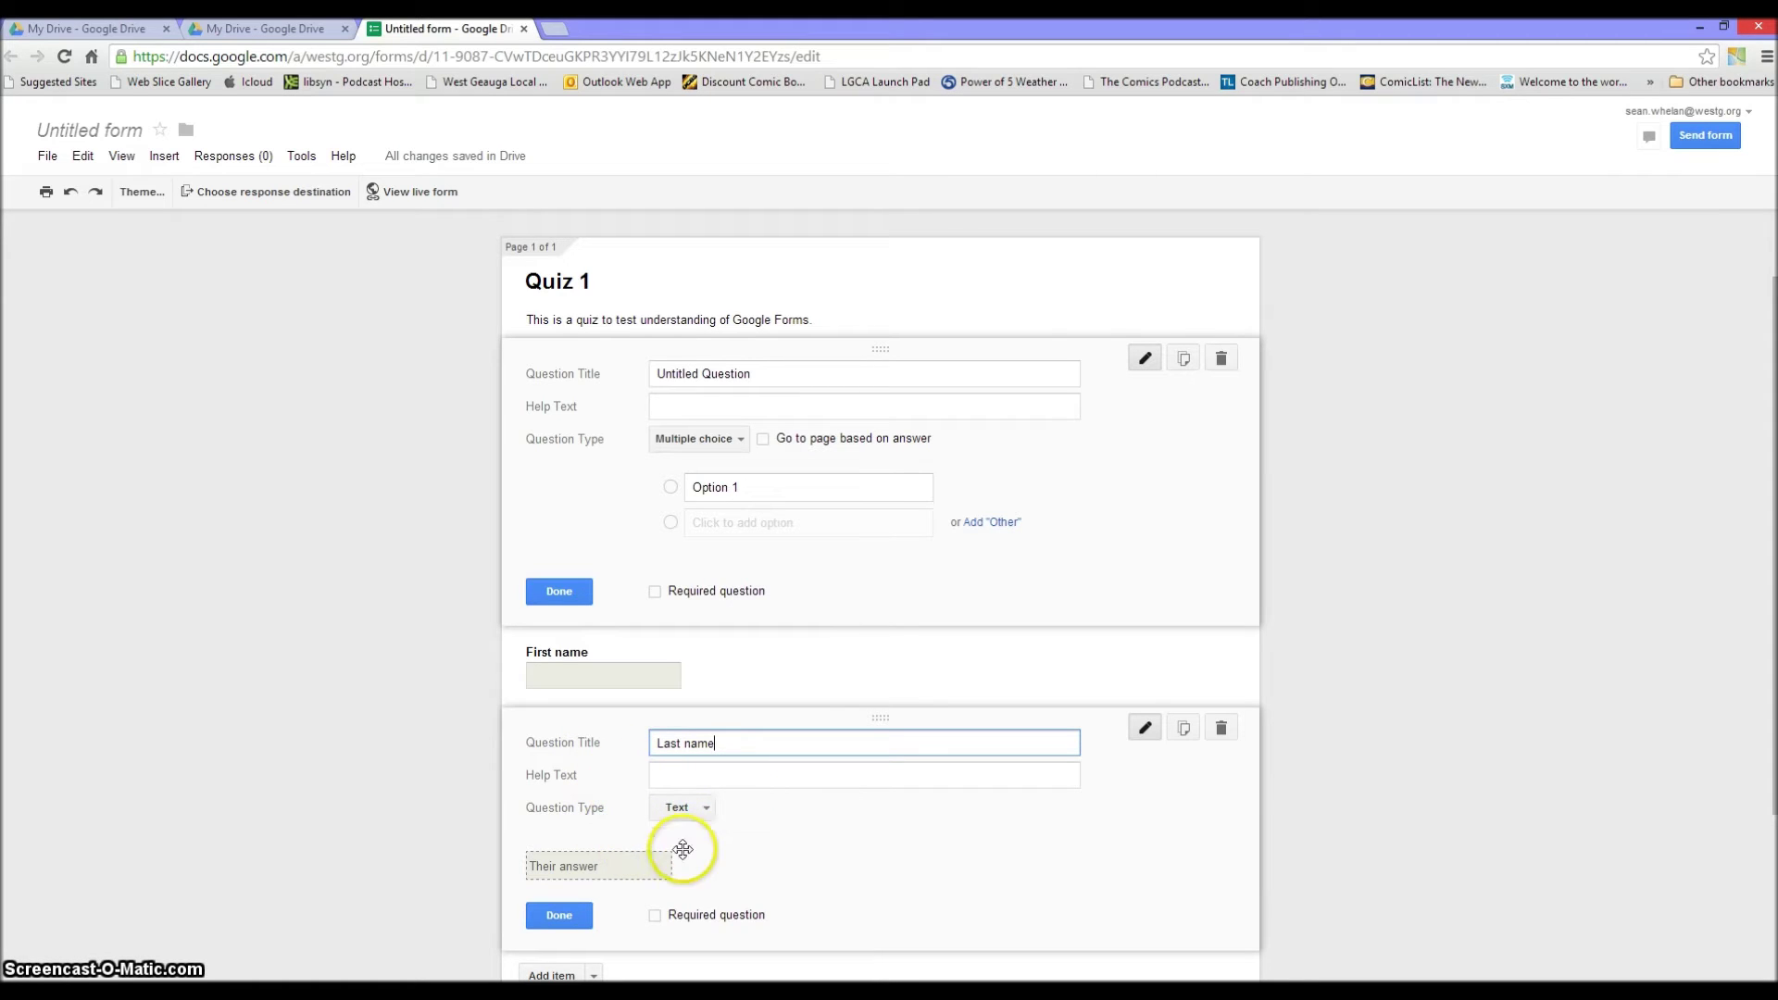
pyautogui.click(559, 915)
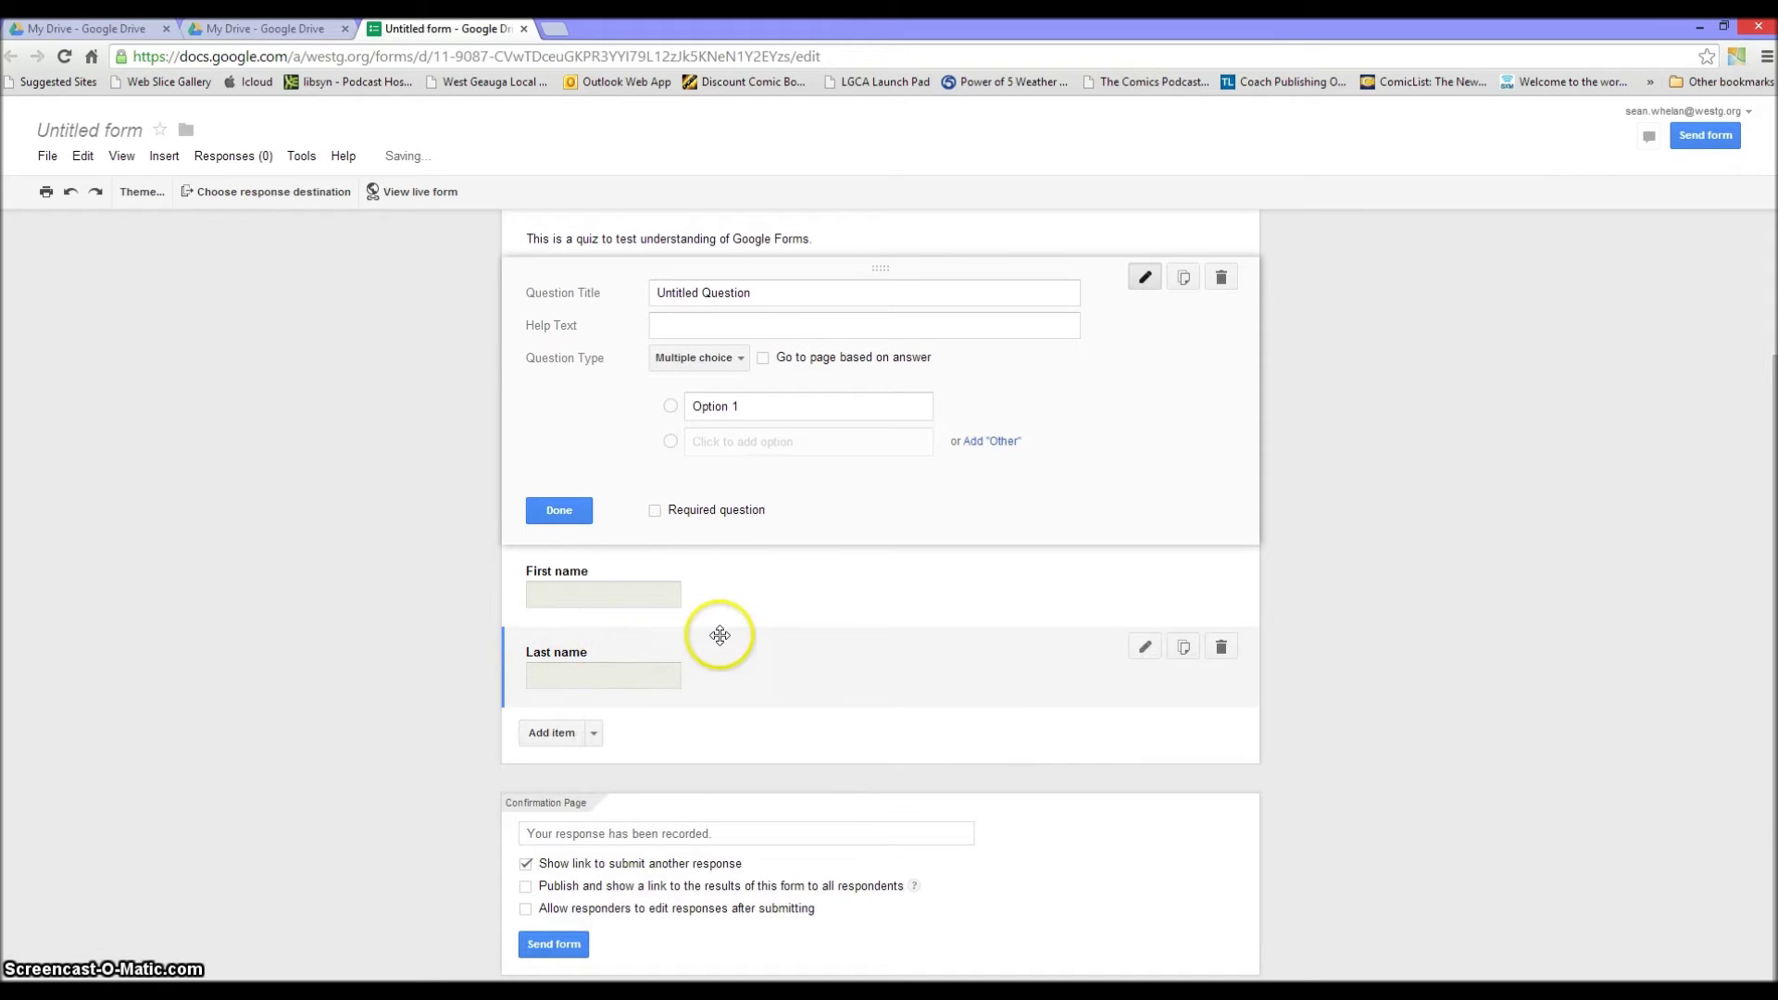
# Mark First name and Last name as required, then add a new blank text question
pyautogui.click(1144, 565)
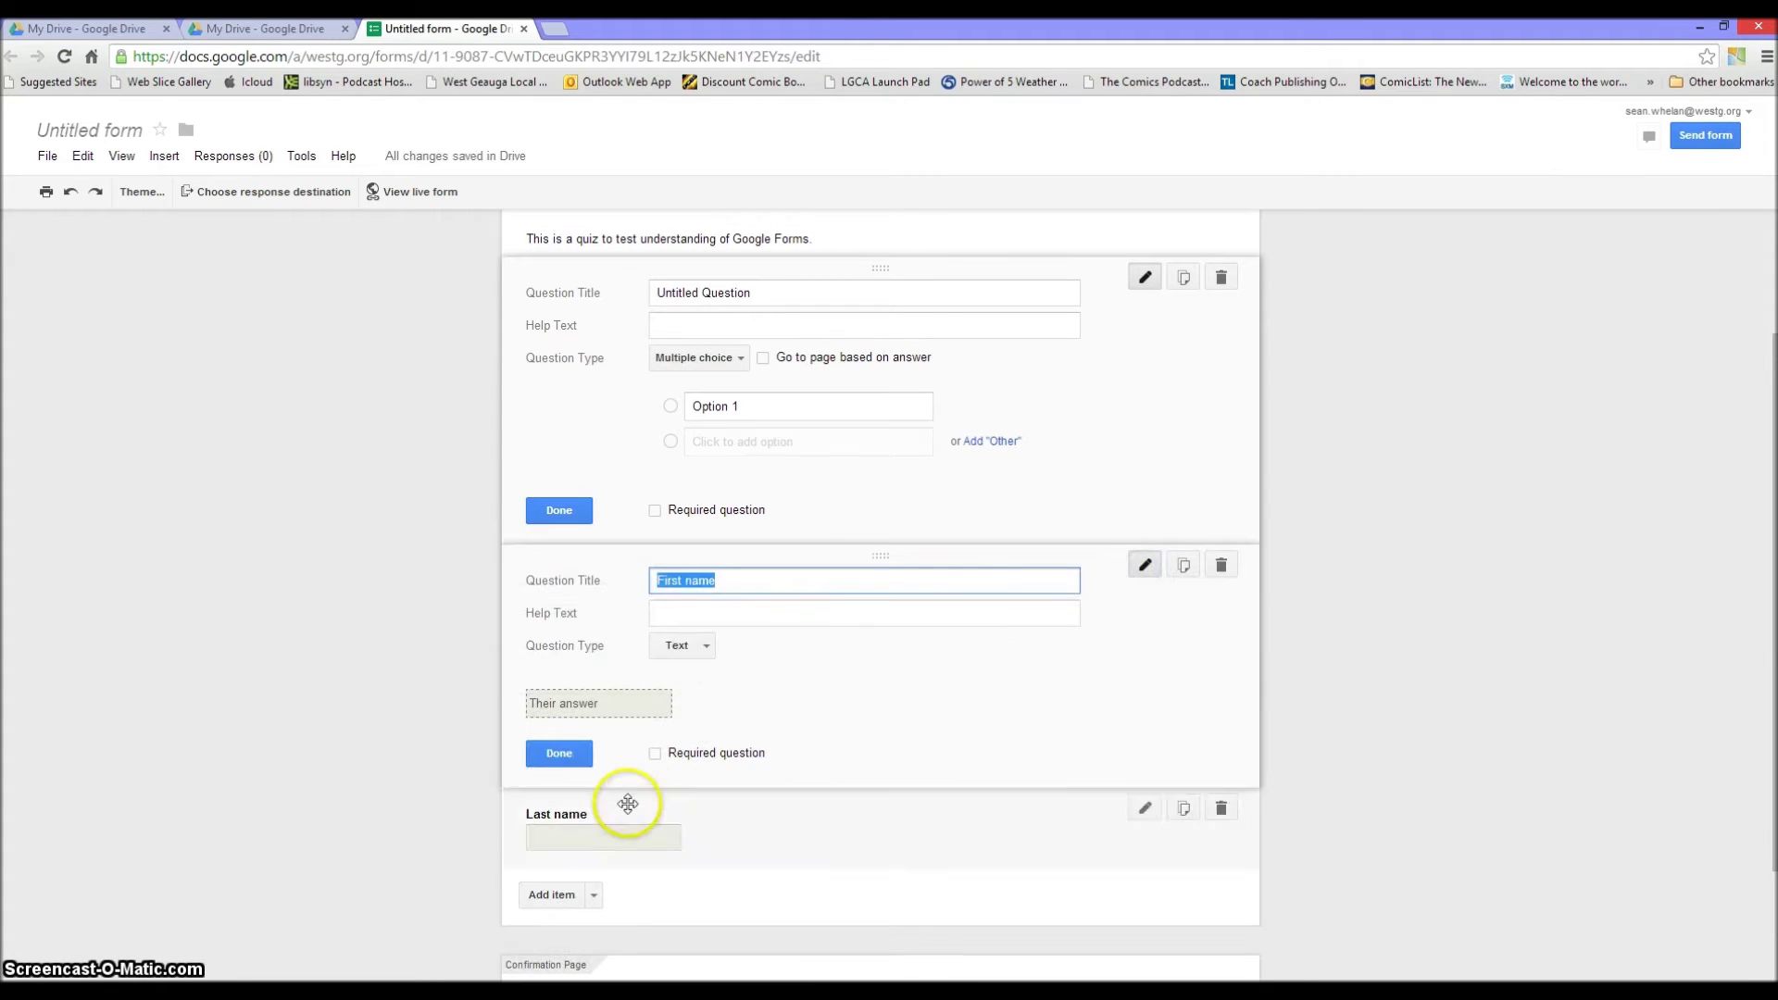
pyautogui.click(655, 753)
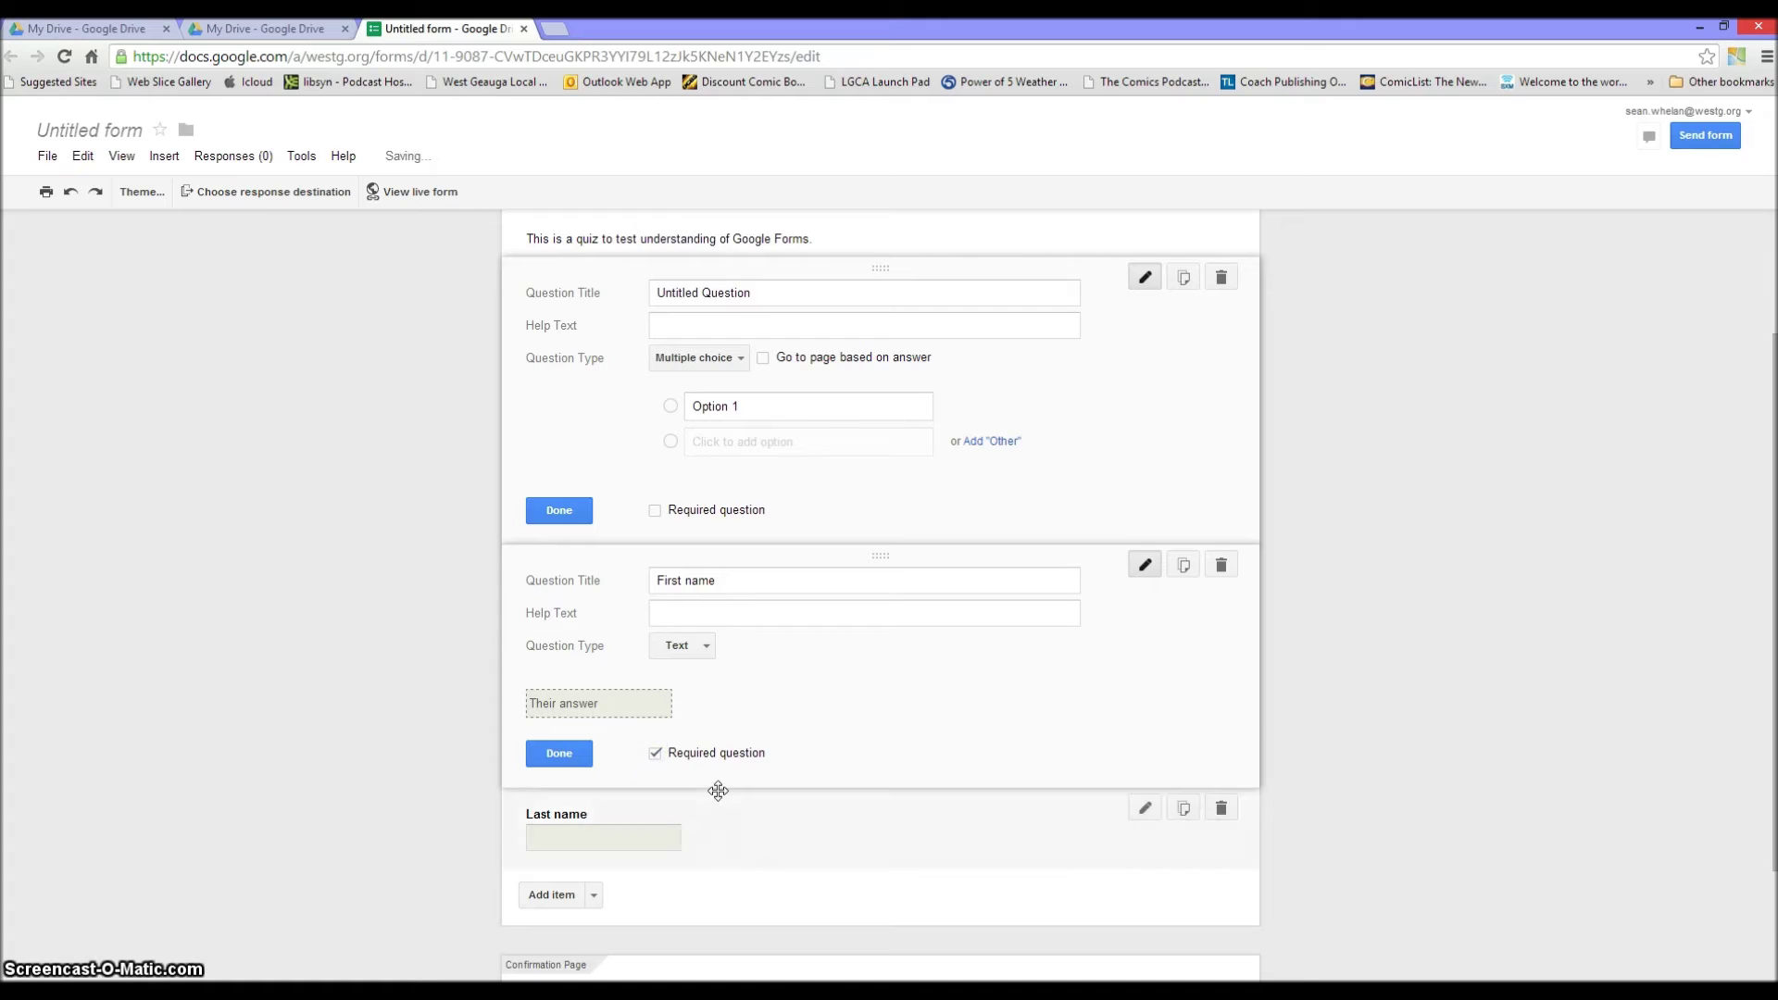
pyautogui.scroll(-1, 824, 782)
pyautogui.click(1144, 715)
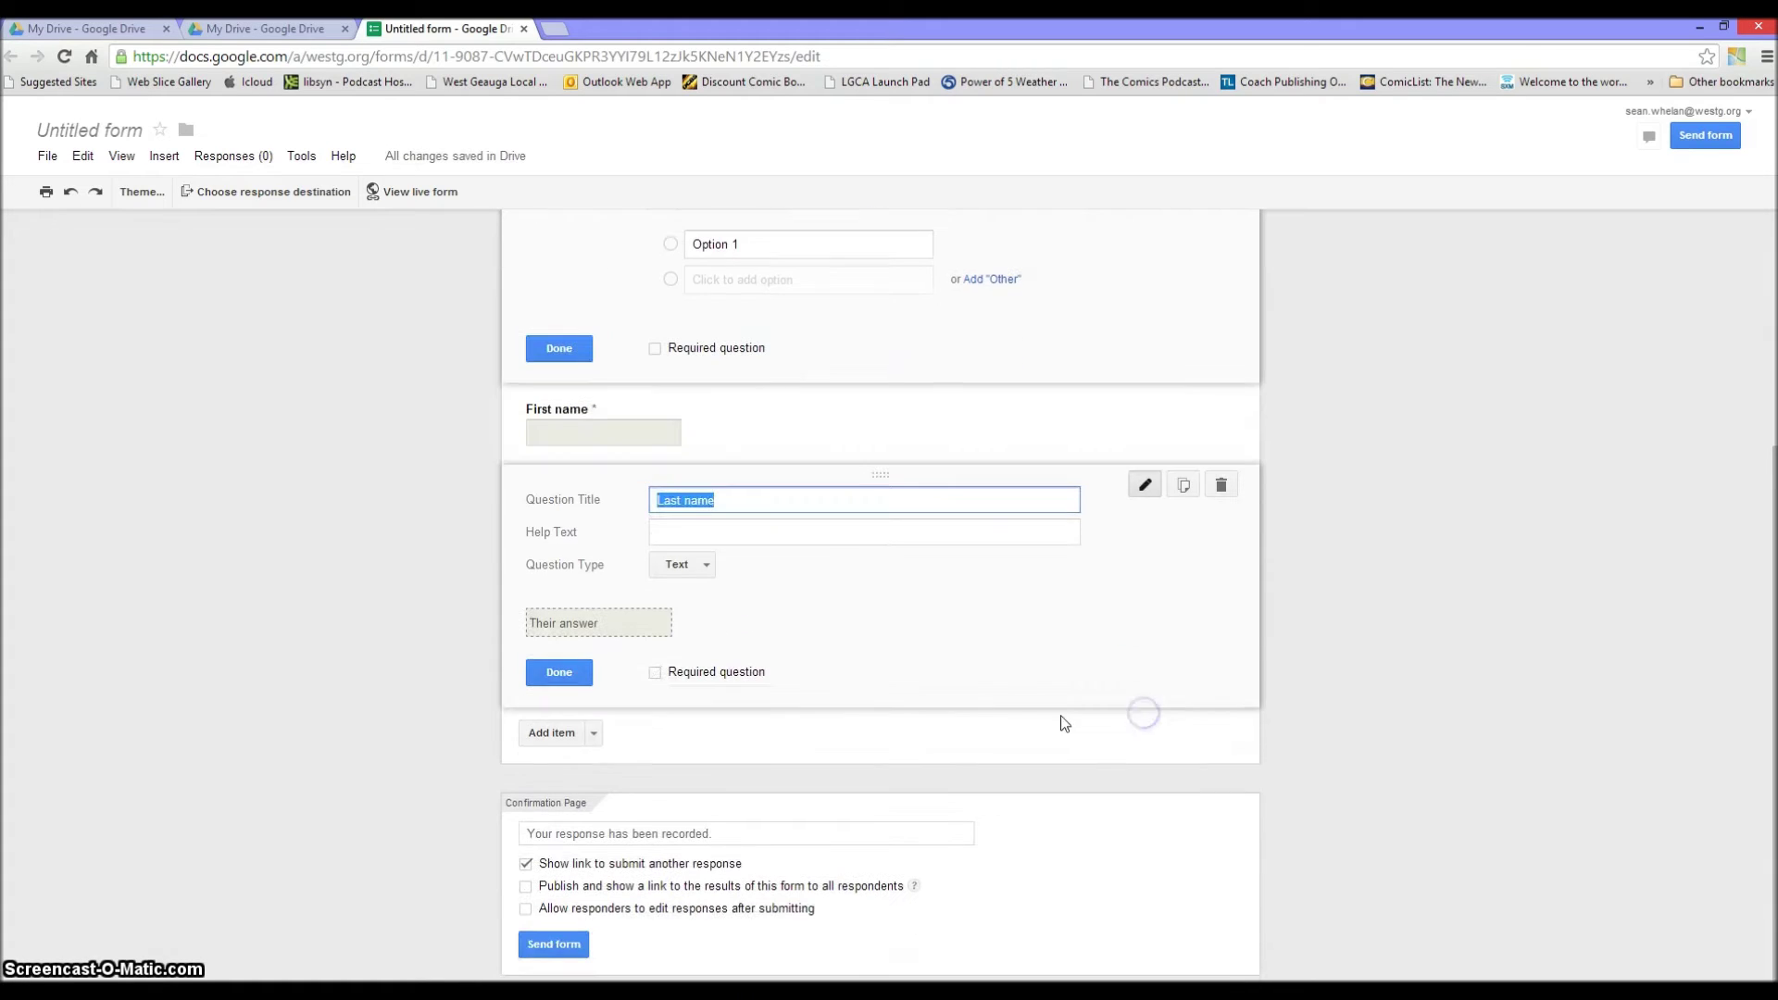
pyautogui.click(655, 675)
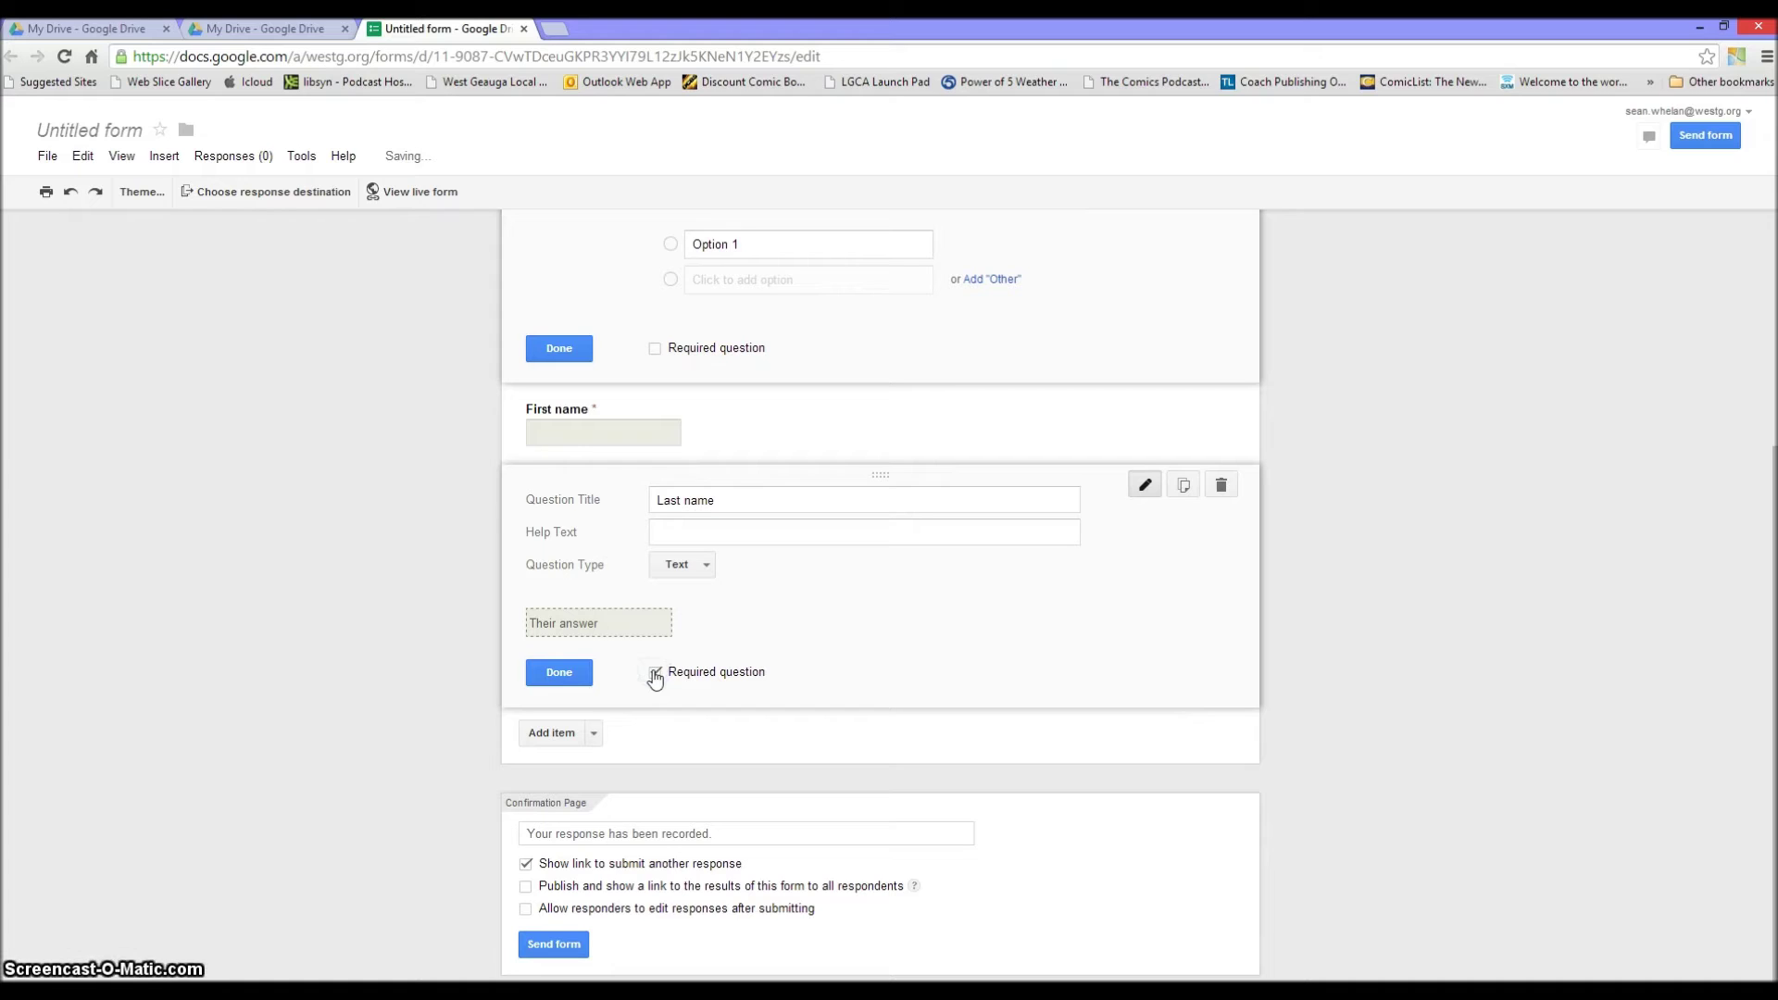
pyautogui.click(571, 687)
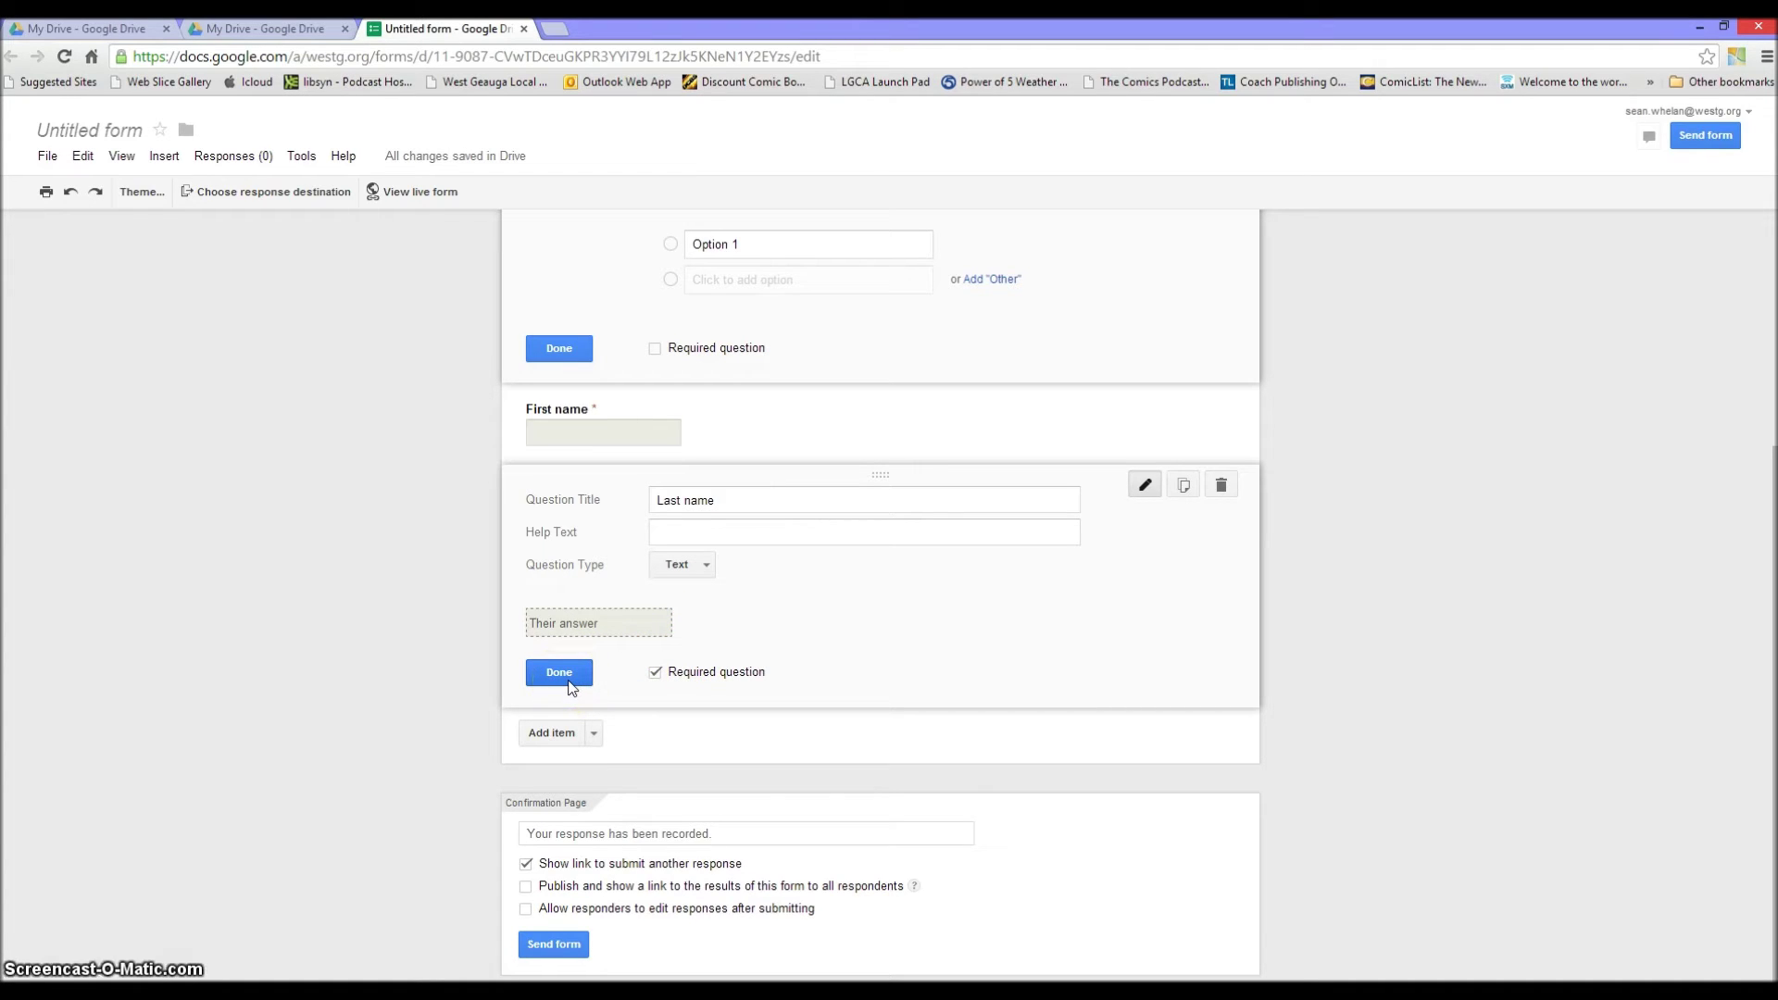
pyautogui.click(571, 687)
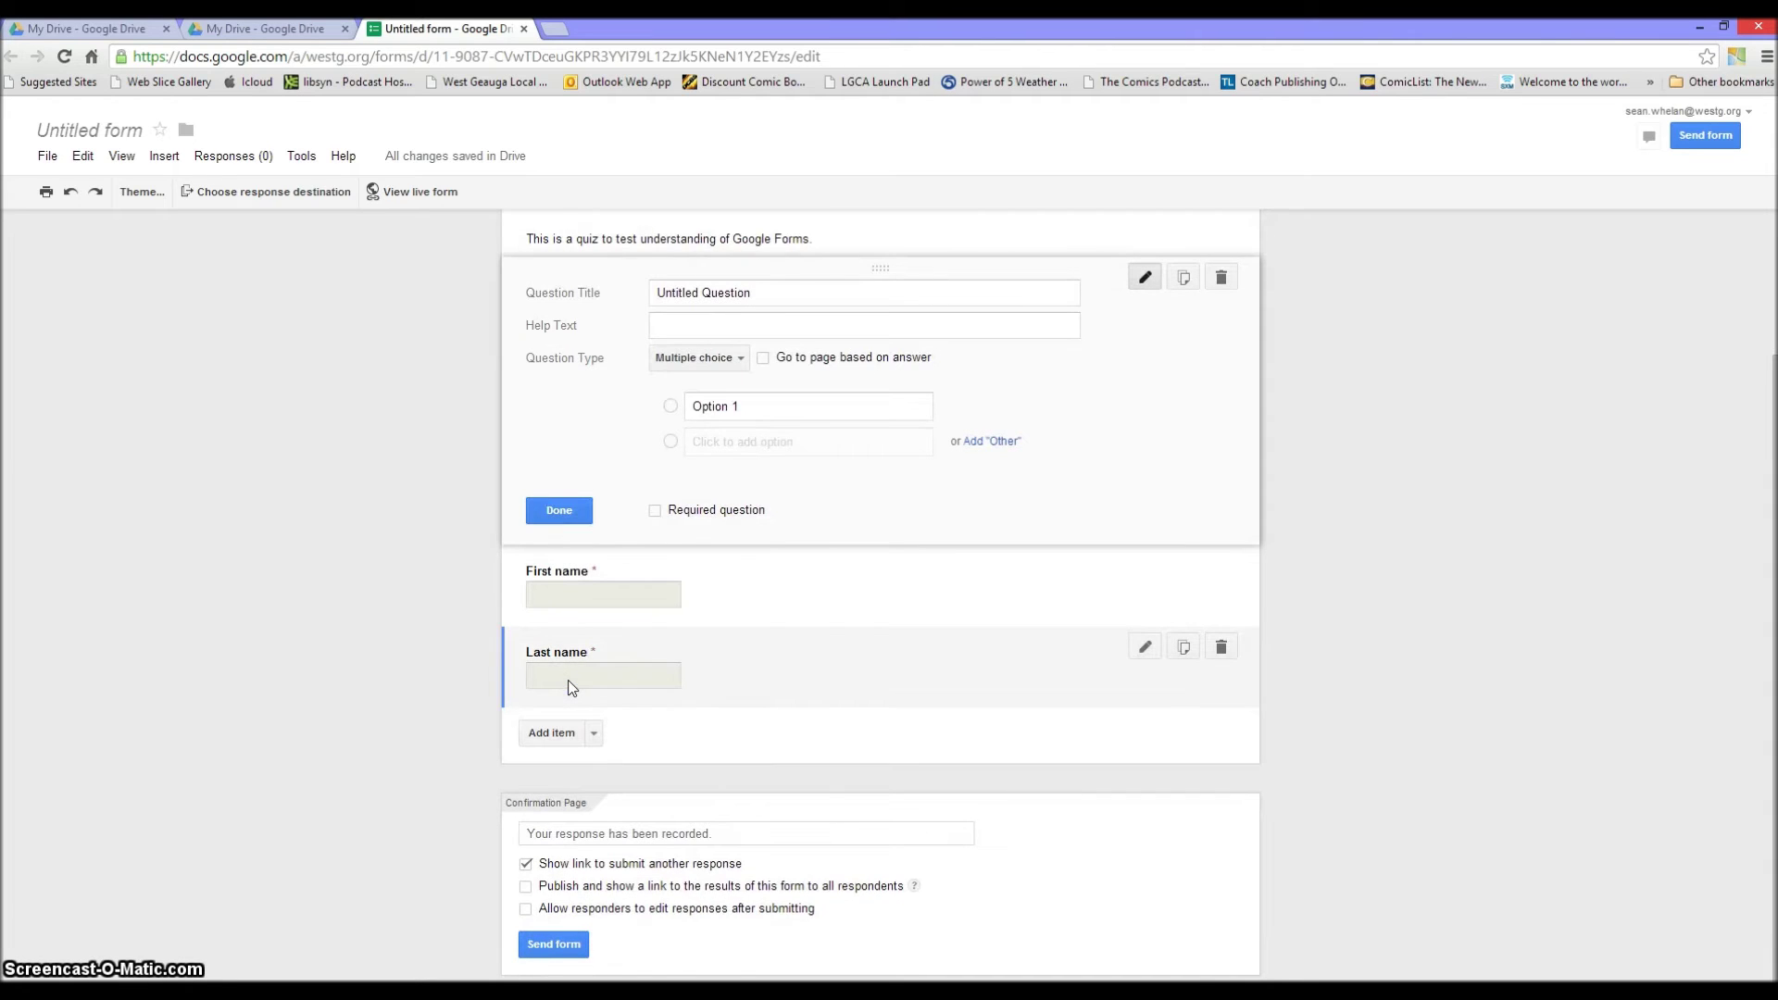
pyautogui.click(552, 733)
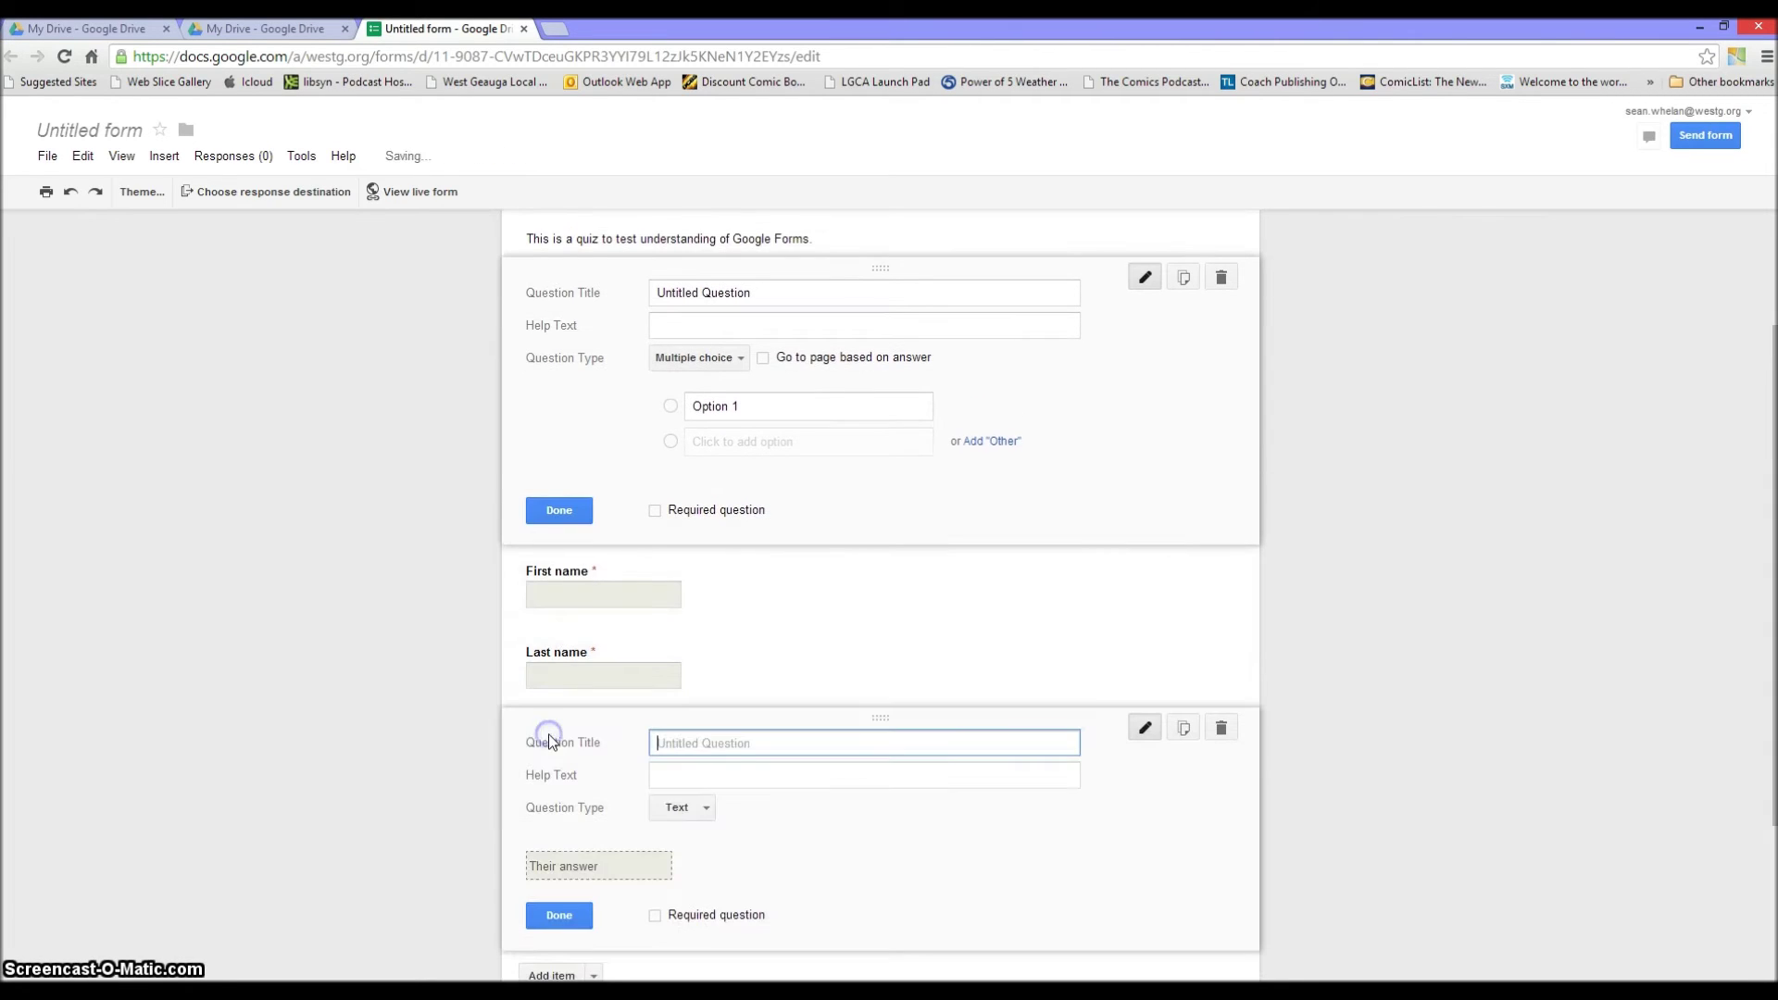
# Add a required text question titled 'What is your email address?'
pyautogui.click(536, 739)
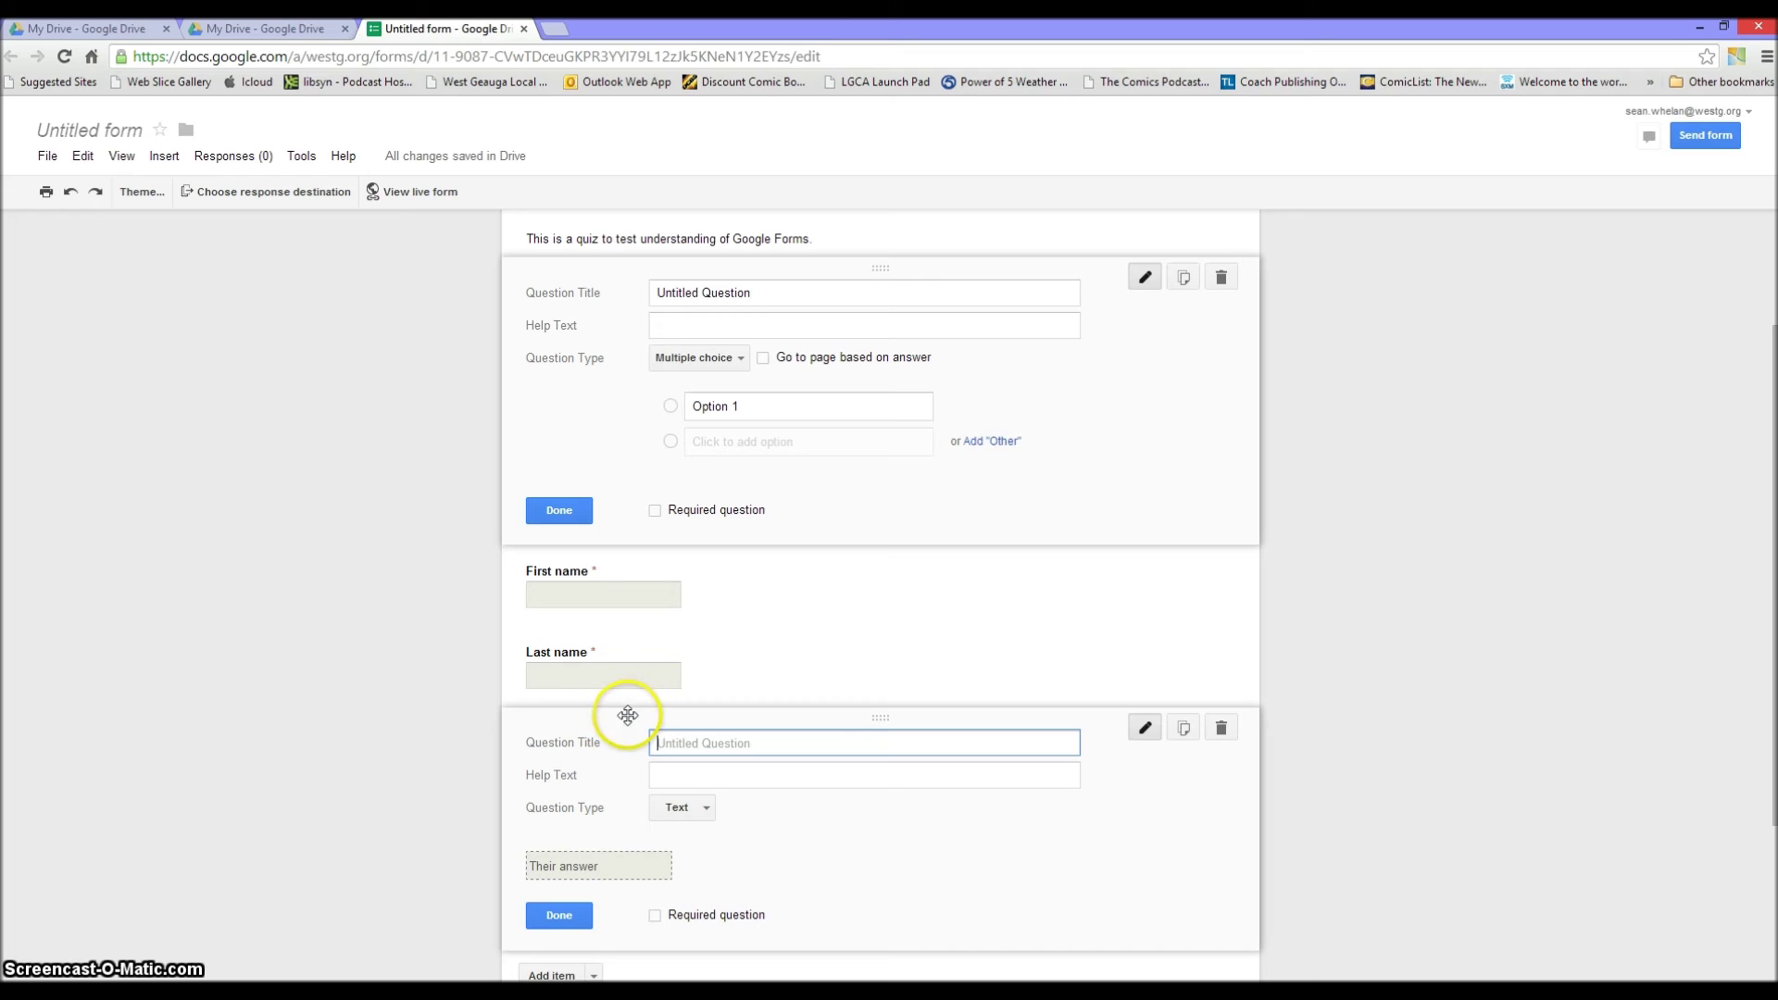
pyautogui.write('What is your email address?')
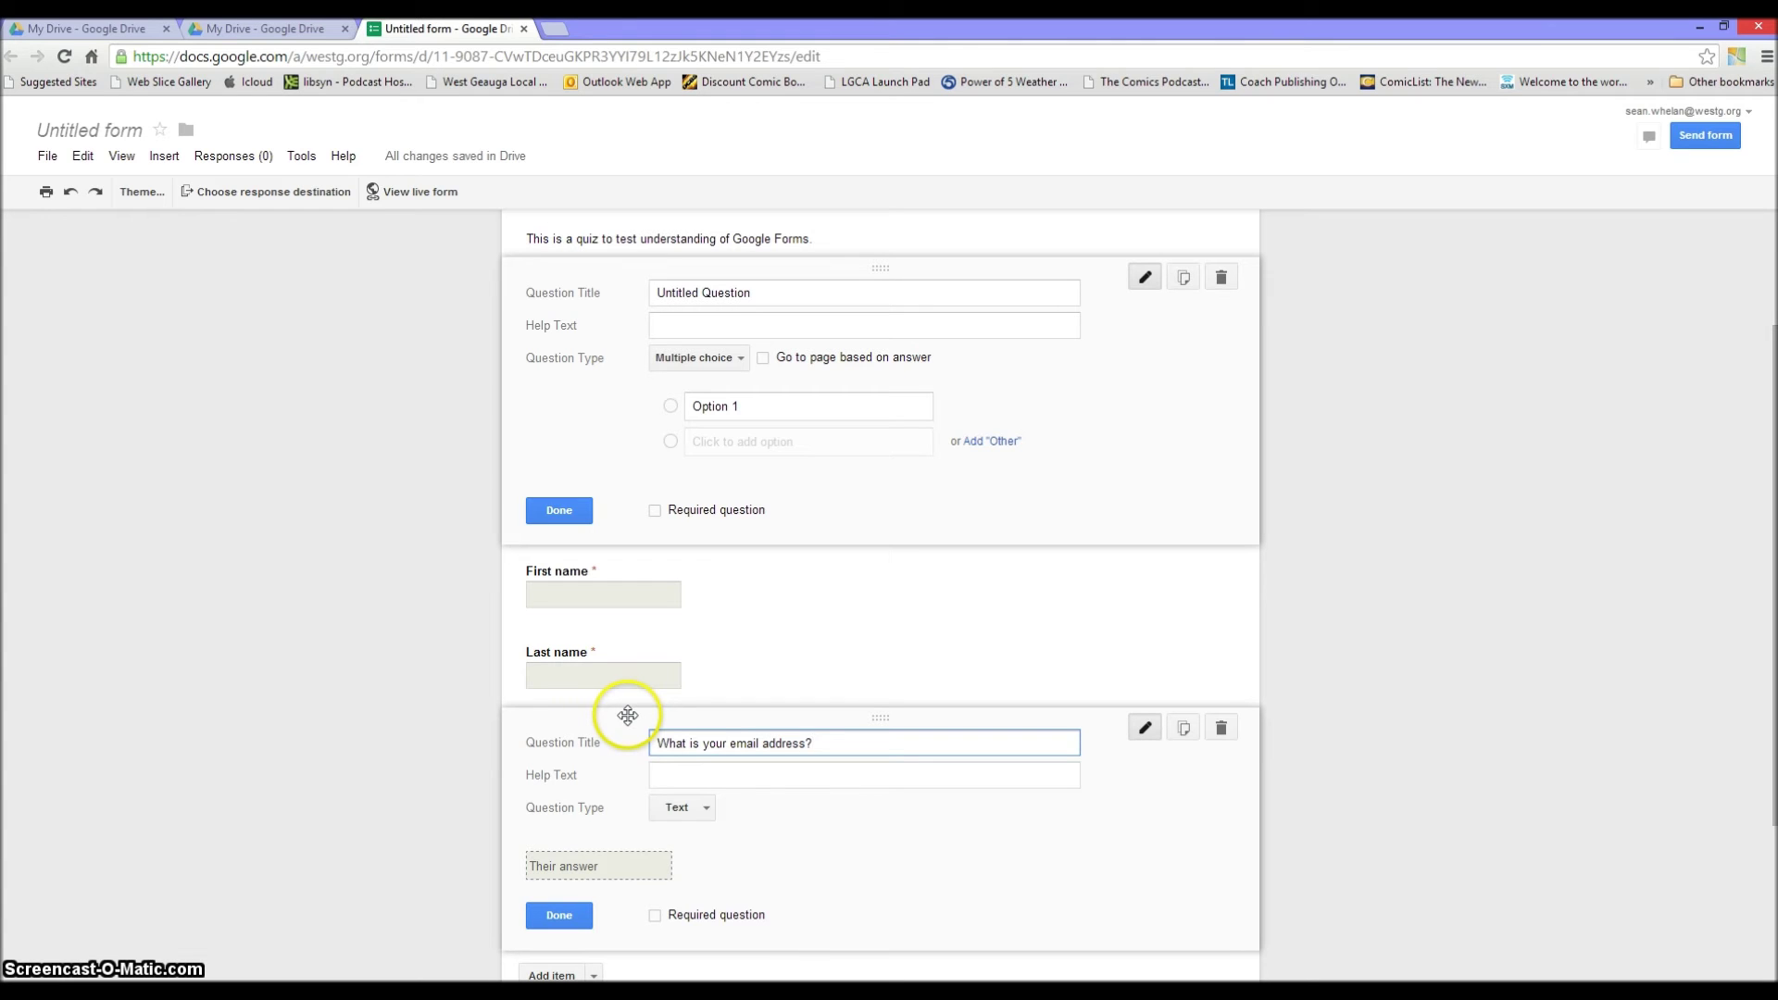
pyautogui.click(655, 915)
pyautogui.click(556, 917)
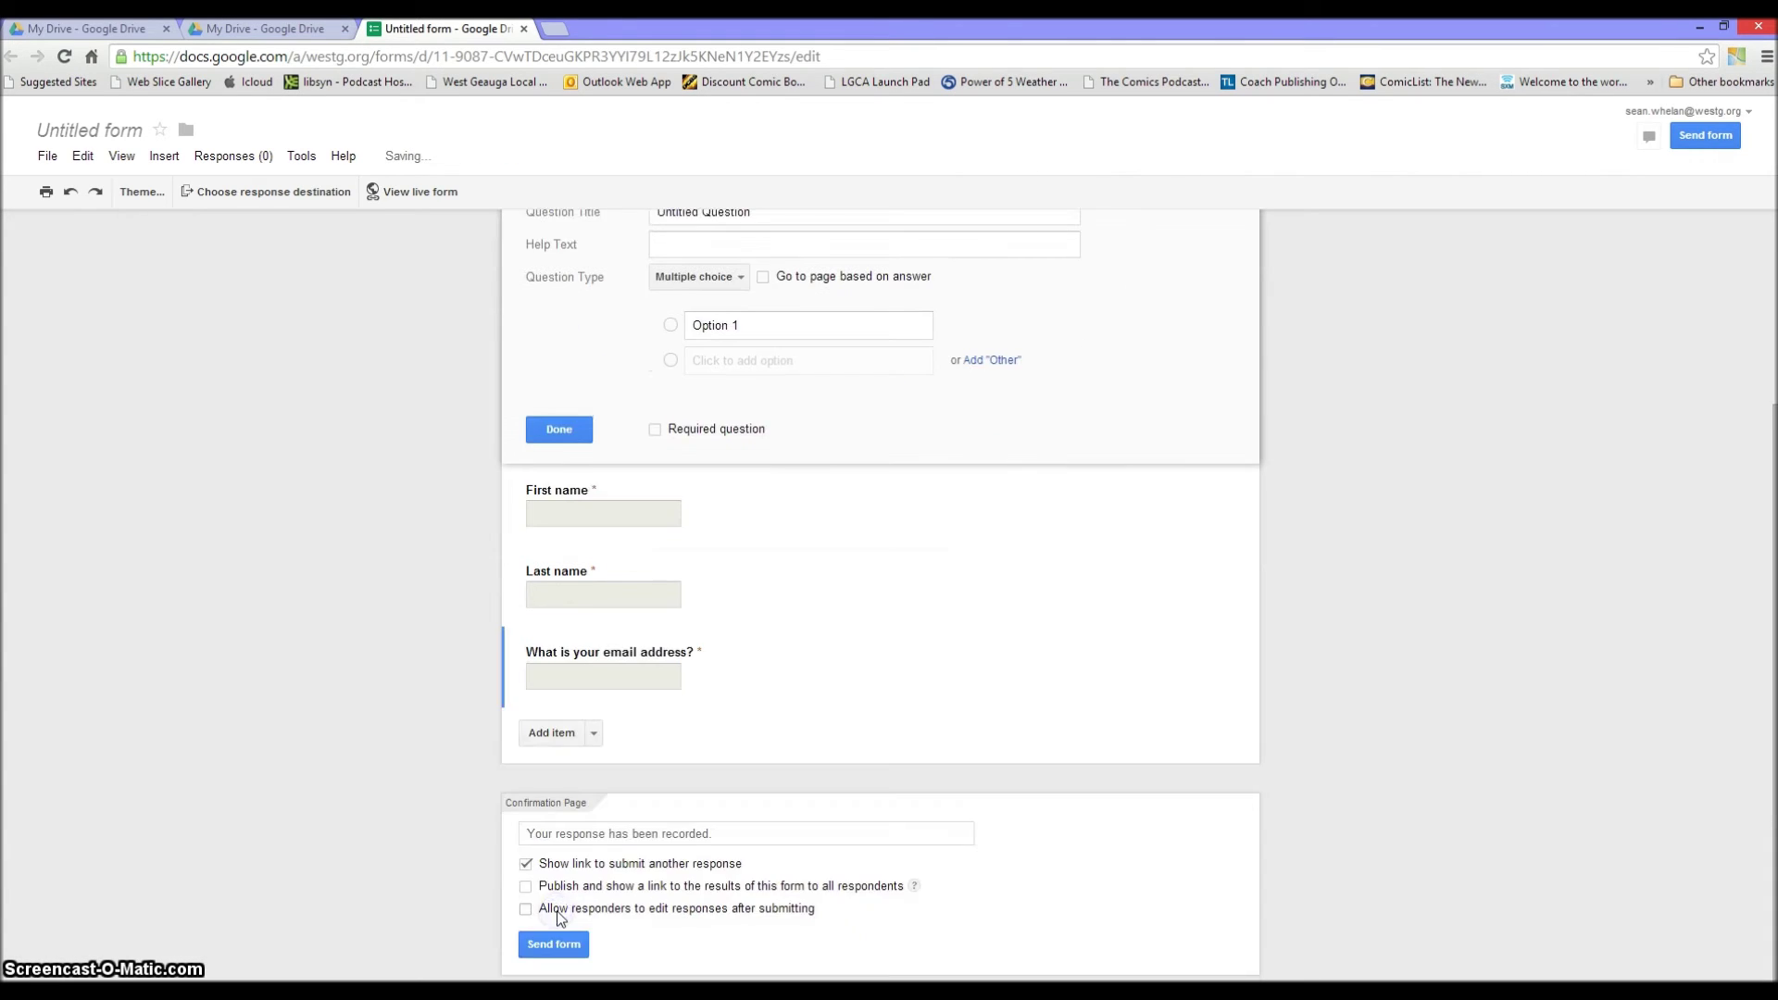